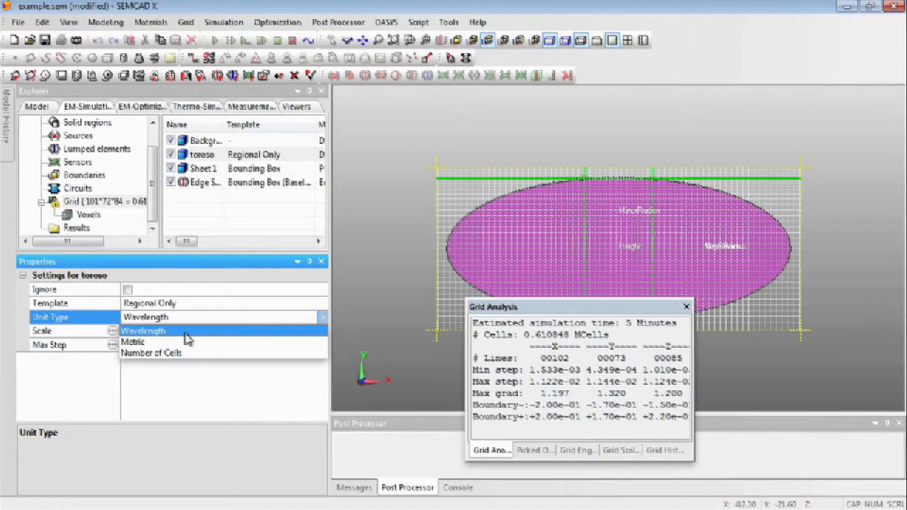
# Split toroso's max step by axis, enable the X override and set it to 0.01 wavelength.
pyautogui.click(95, 334)
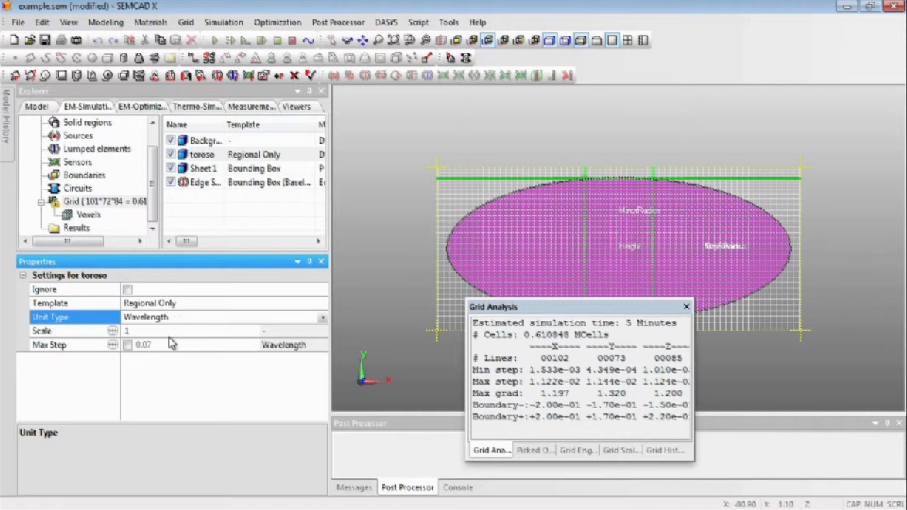
pyautogui.click(112, 345)
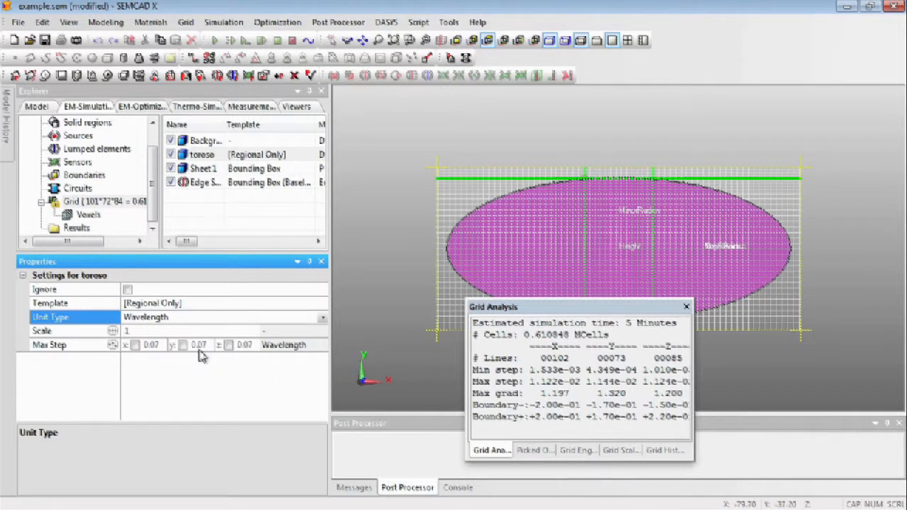
pyautogui.click(114, 346)
pyautogui.click(114, 346)
pyautogui.click(135, 346)
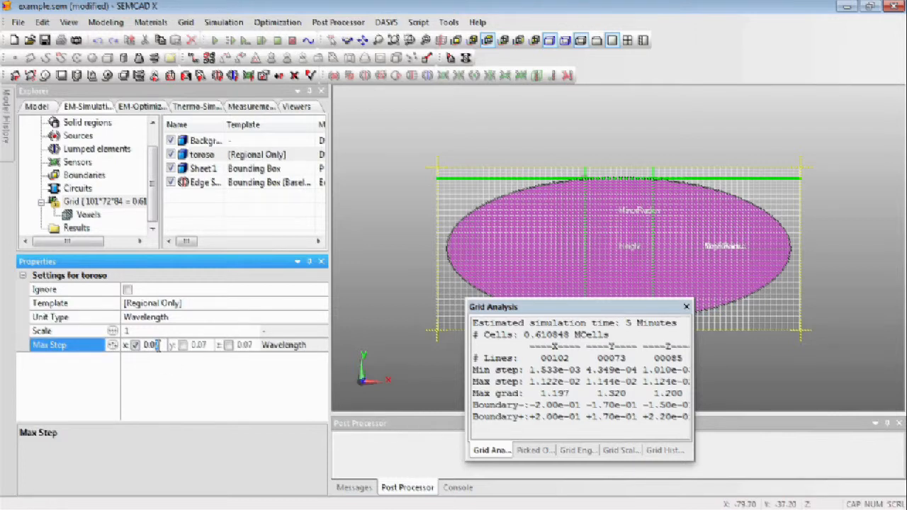
pyautogui.press('Return')
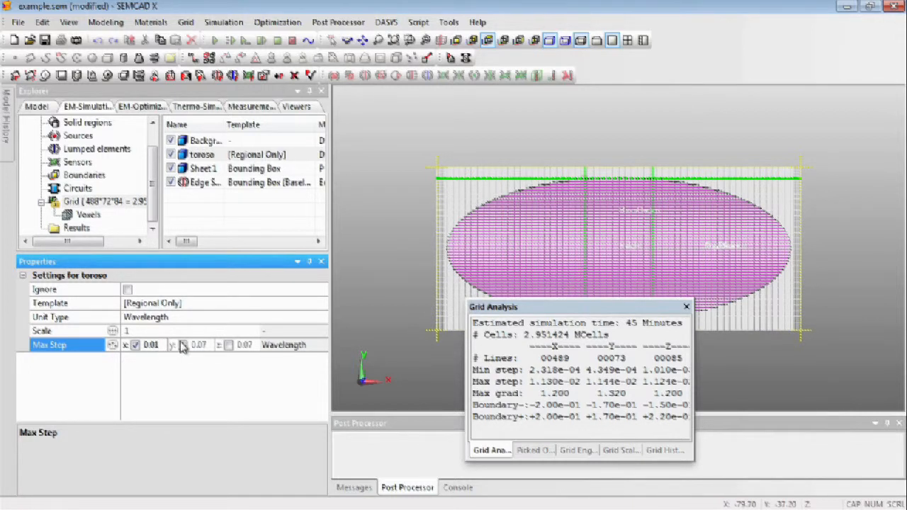
# Extend the 0.01 wavelength max step to all axes of toroso as a uniform value and disable the override again.
pyautogui.click(183, 344)
pyautogui.click(228, 344)
pyautogui.click(112, 345)
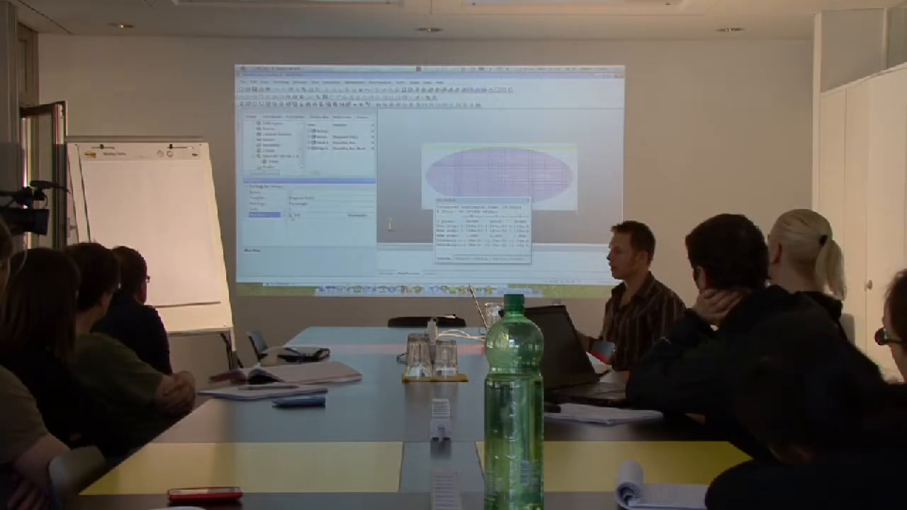
pyautogui.click(292, 216)
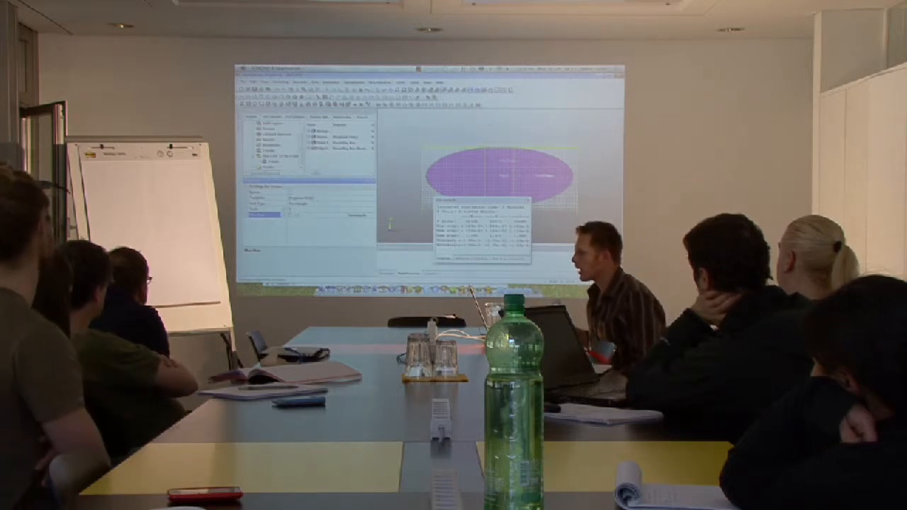
# Zoom in on Sheet 1's loop in the XZ view and close the Grid Analysis window.
pyautogui.click(431, 92)
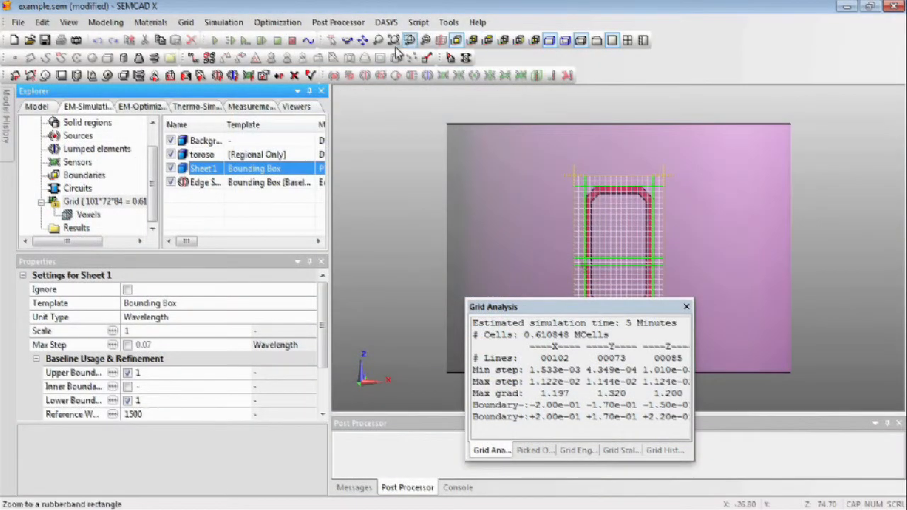
pyautogui.click(426, 41)
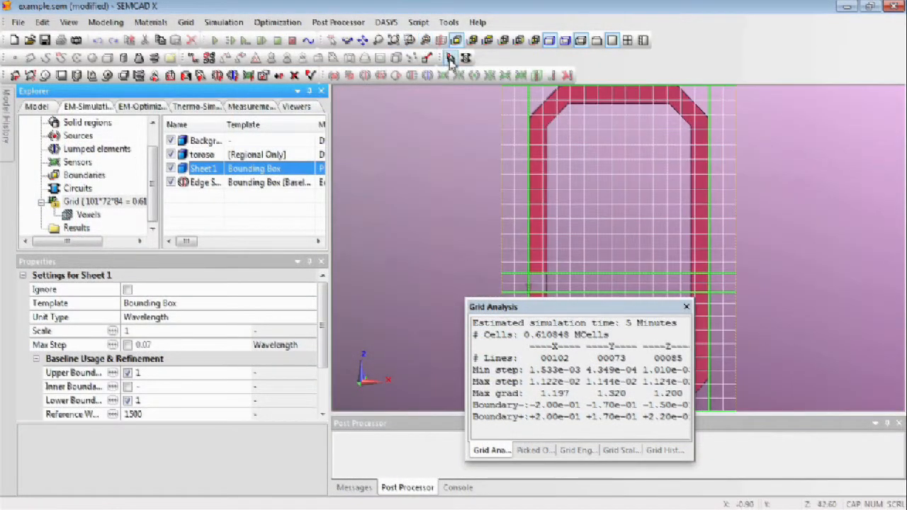
pyautogui.click(686, 306)
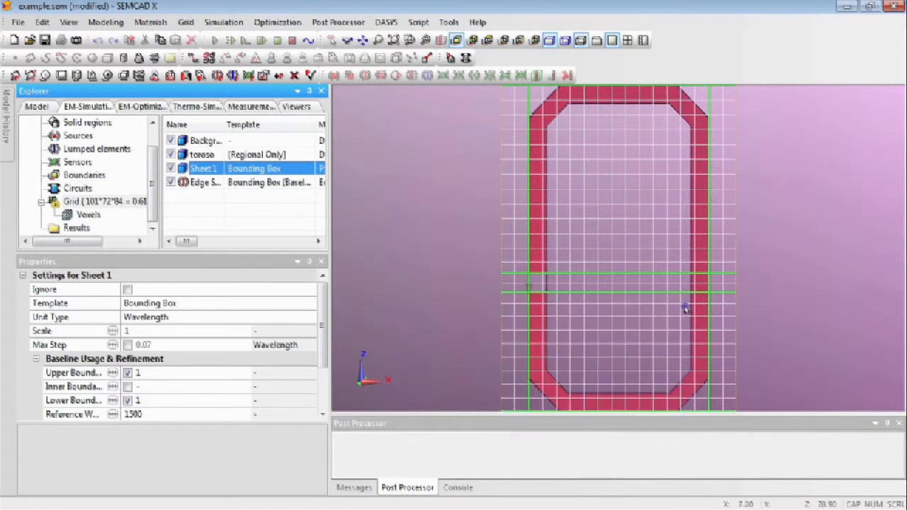
# Cycle Sheet 1's grid template and leave it at Geometrical.
pyautogui.doubleClick(274, 174)
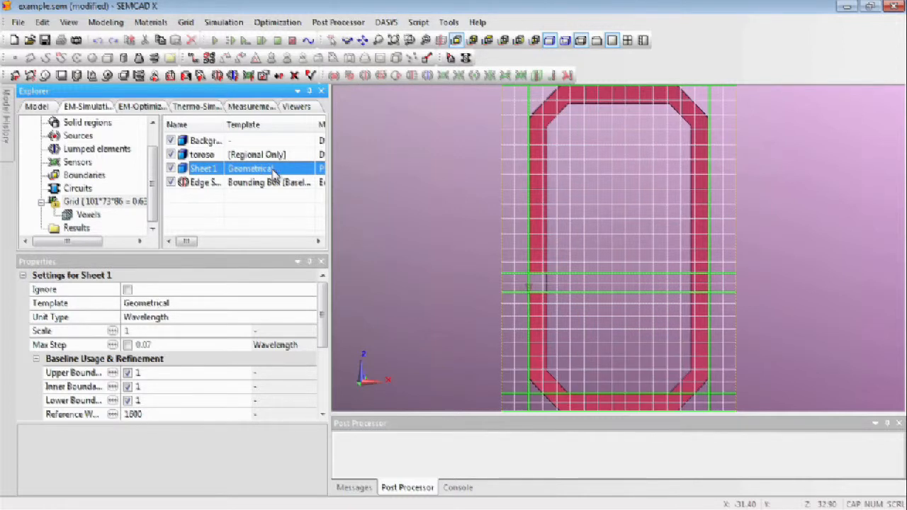
pyautogui.doubleClick(274, 174)
pyautogui.doubleClick(274, 173)
pyautogui.doubleClick(274, 174)
pyautogui.doubleClick(274, 173)
# Split Sheet 1's geometrical analysis thickness refinement by axis and set the Z value to 0.2.
pyautogui.moveTo(310, 253); pyautogui.dragTo(310, 230)
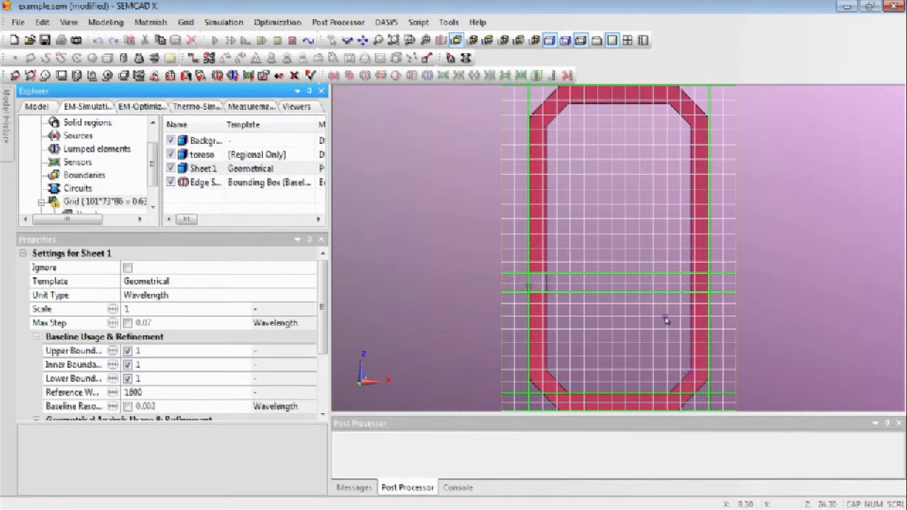
pyautogui.moveTo(321, 308); pyautogui.dragTo(321, 345)
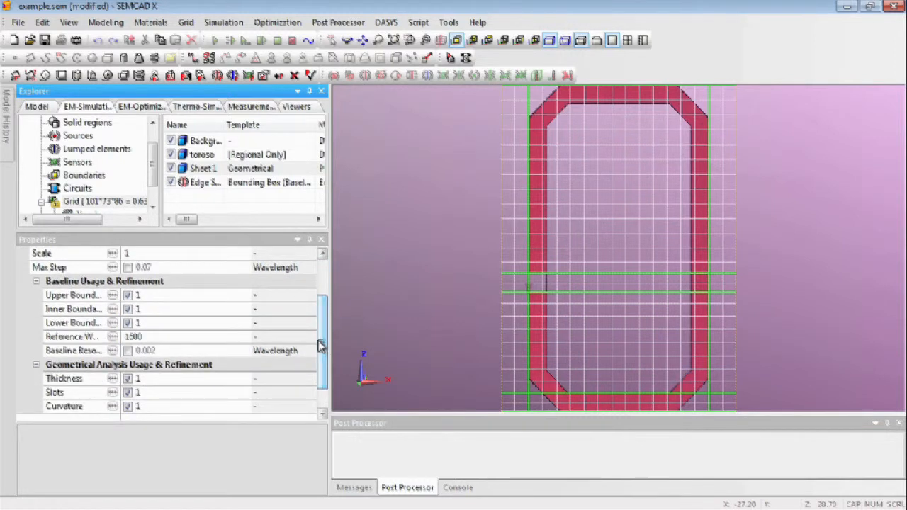
pyautogui.click(150, 380)
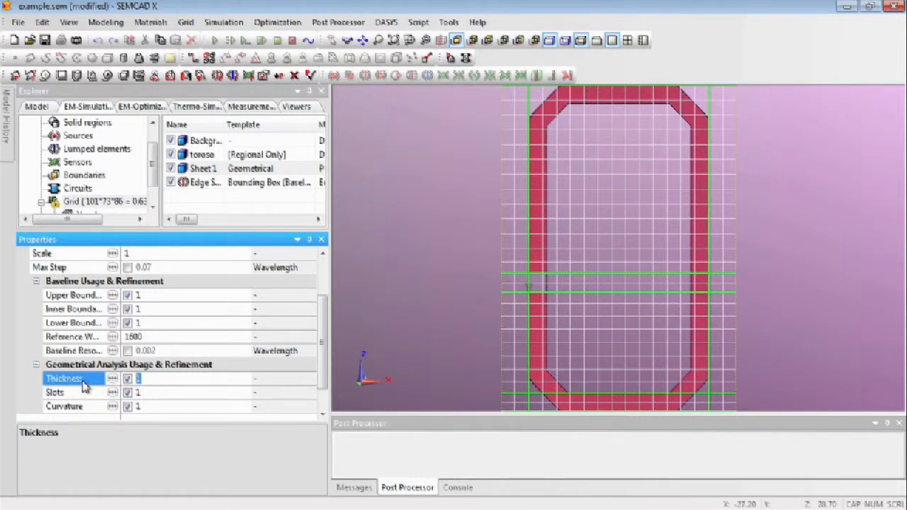
pyautogui.click(113, 379)
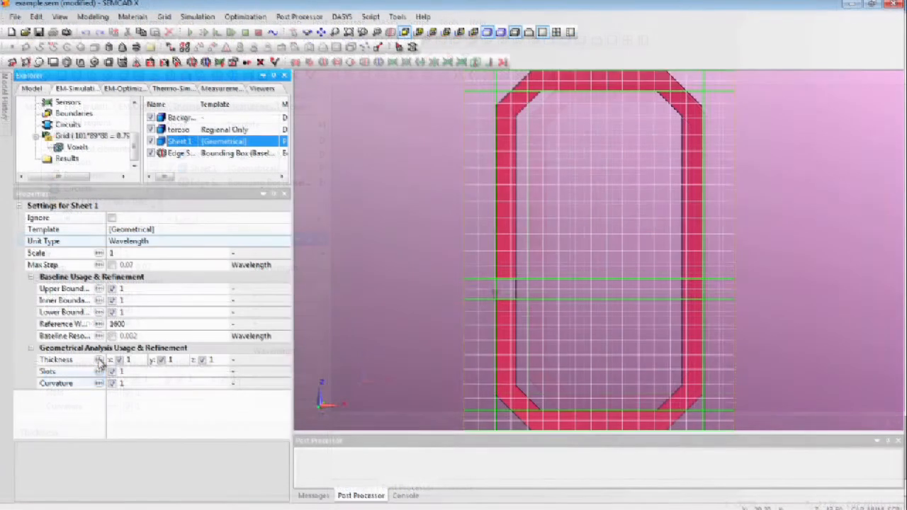
pyautogui.click(204, 360)
pyautogui.write('.2')
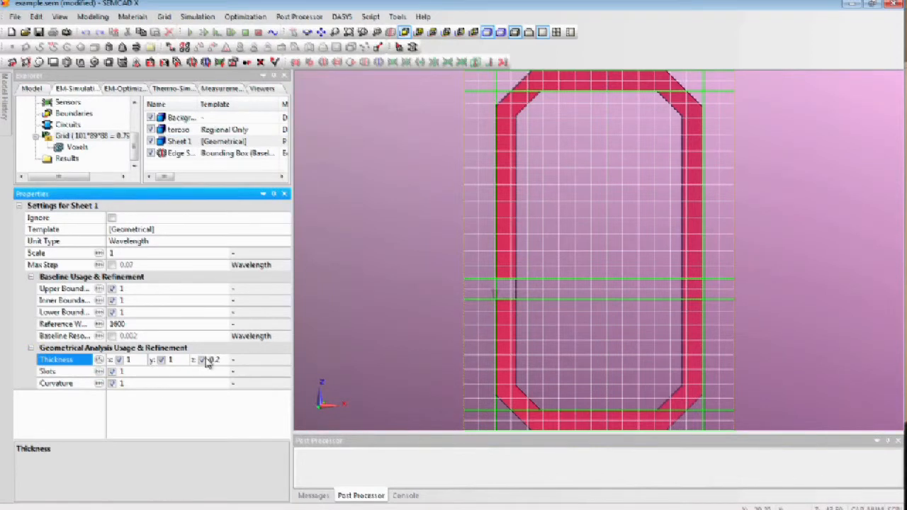
pyautogui.press('Return')
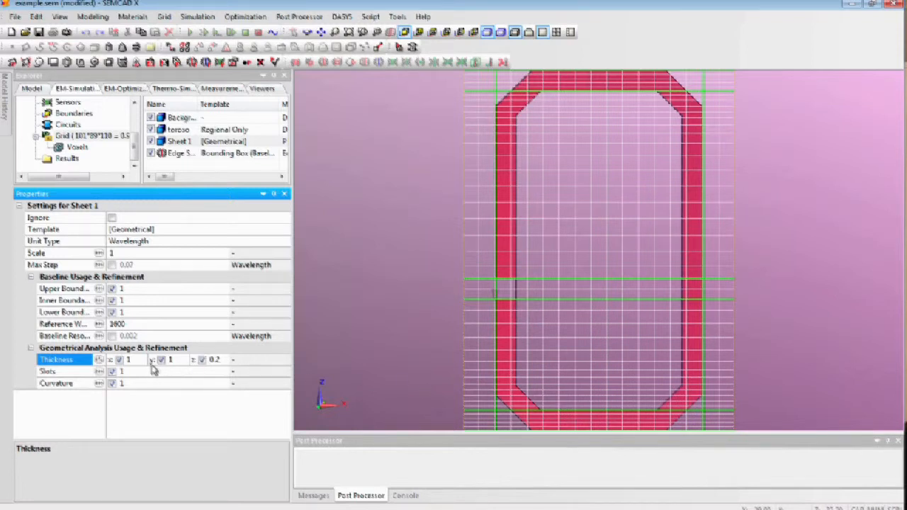
# Set the X thickness refinement of Sheet 1 to 0.2.
pyautogui.doubleClick(128, 360)
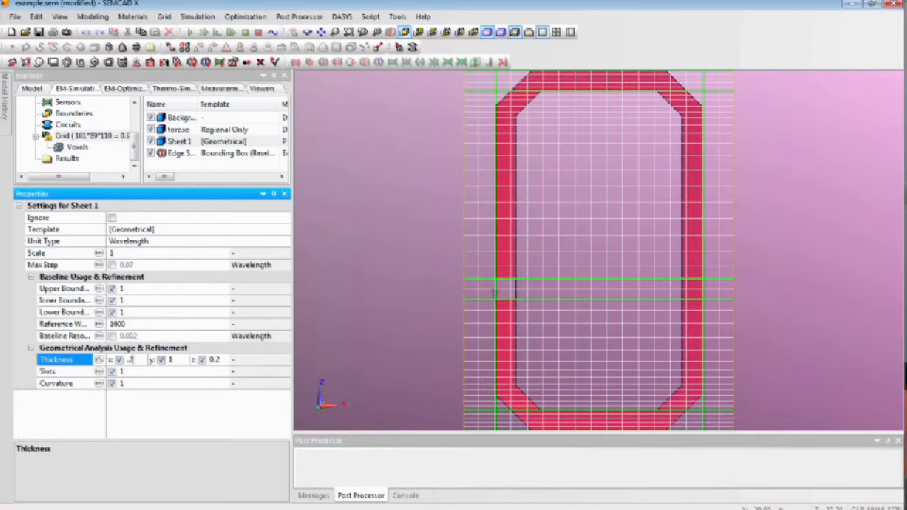
pyautogui.write('0.2')
pyautogui.press('Return')
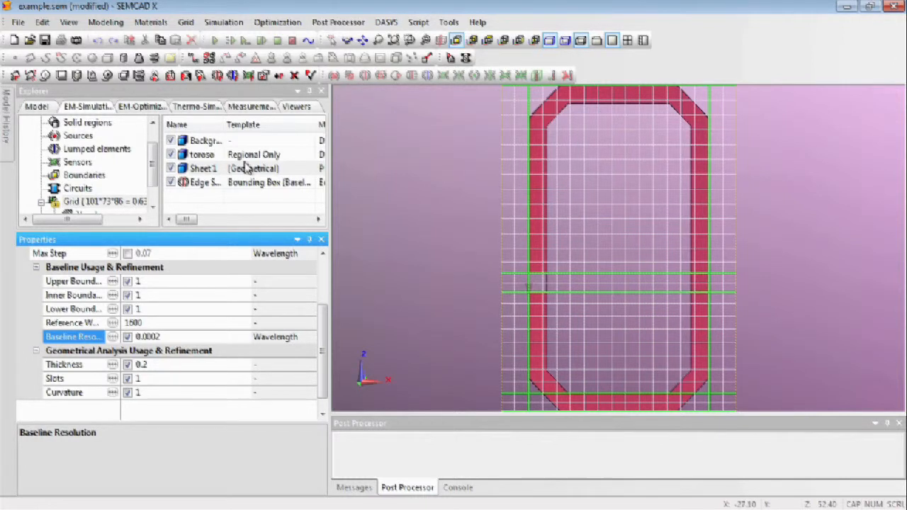
# Display the grid template editor and add Sheet 1's current settings as a new template.
pyautogui.rightClick(255, 174)
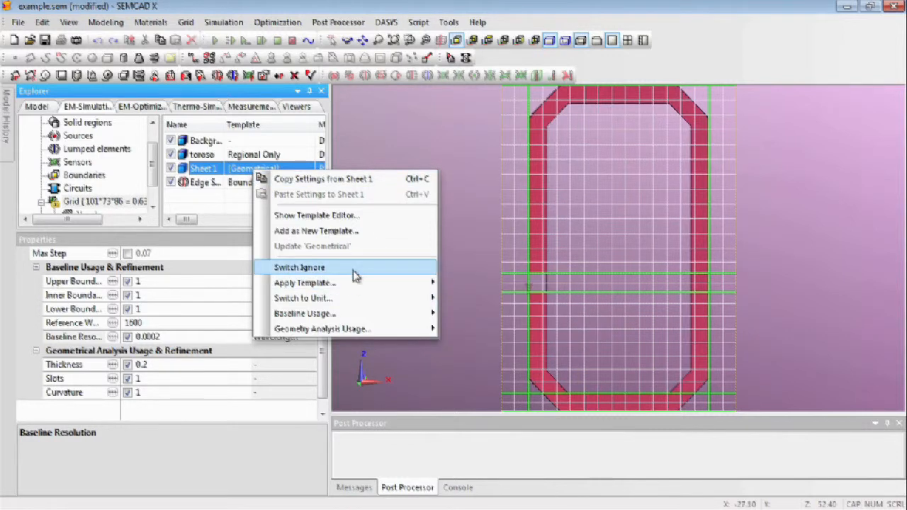
pyautogui.moveTo(348, 286)
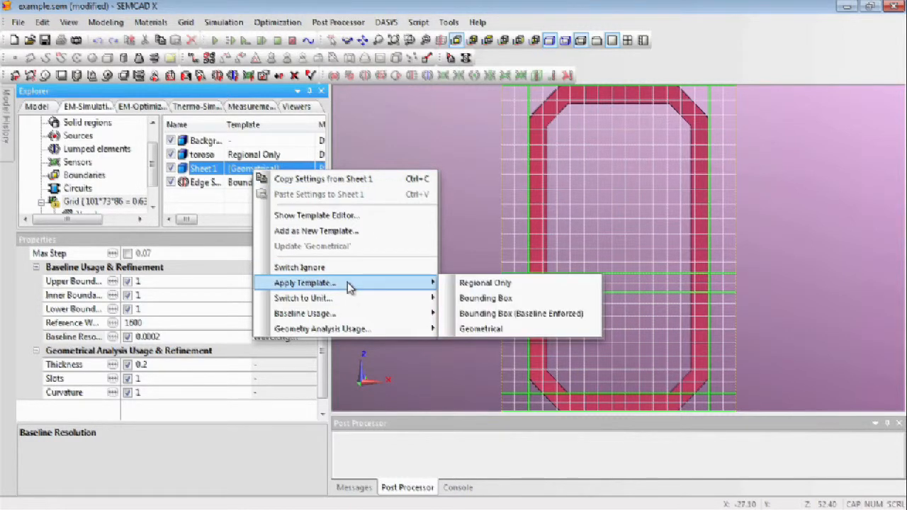
pyautogui.click(358, 215)
pyautogui.moveTo(416, 229); pyautogui.dragTo(455, 133)
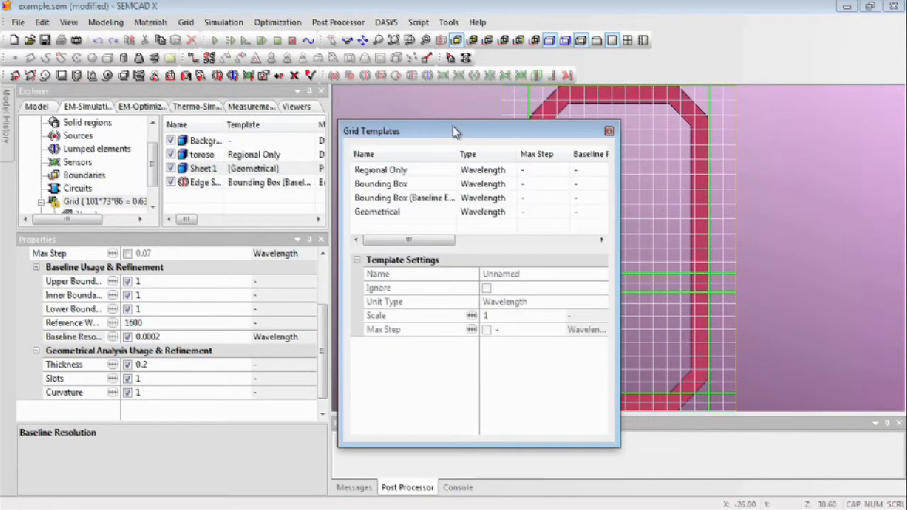
pyautogui.rightClick(261, 170)
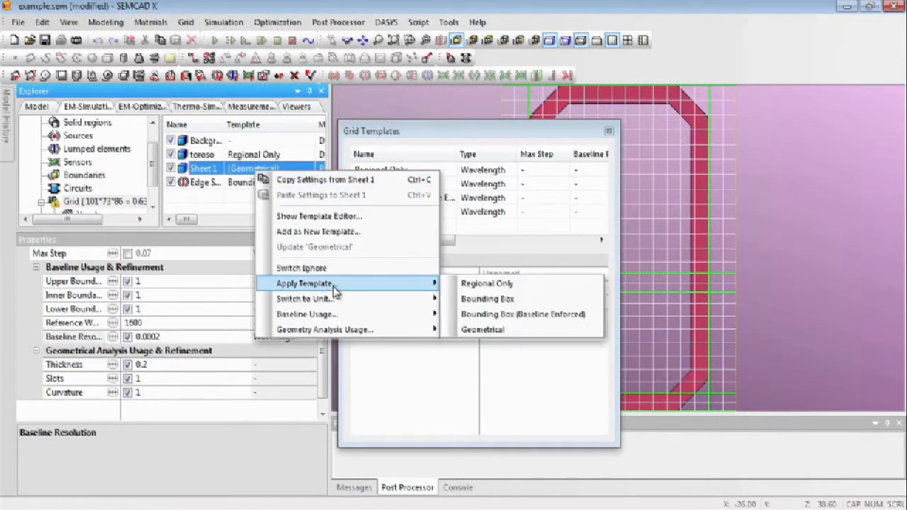
pyautogui.click(357, 234)
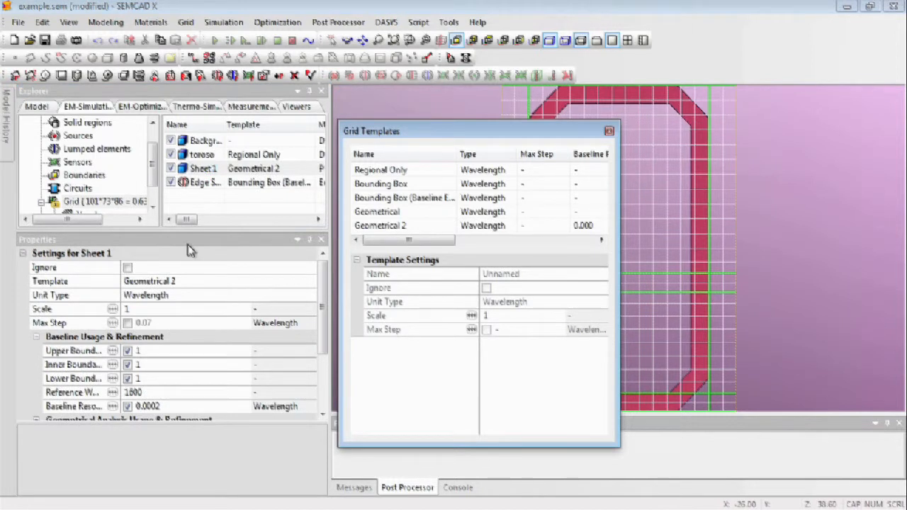
# Set the scale of the Geometrical 2 template to 0.2 and keep its unit type as Wavelength.
pyautogui.click(419, 229)
pyautogui.click(418, 229)
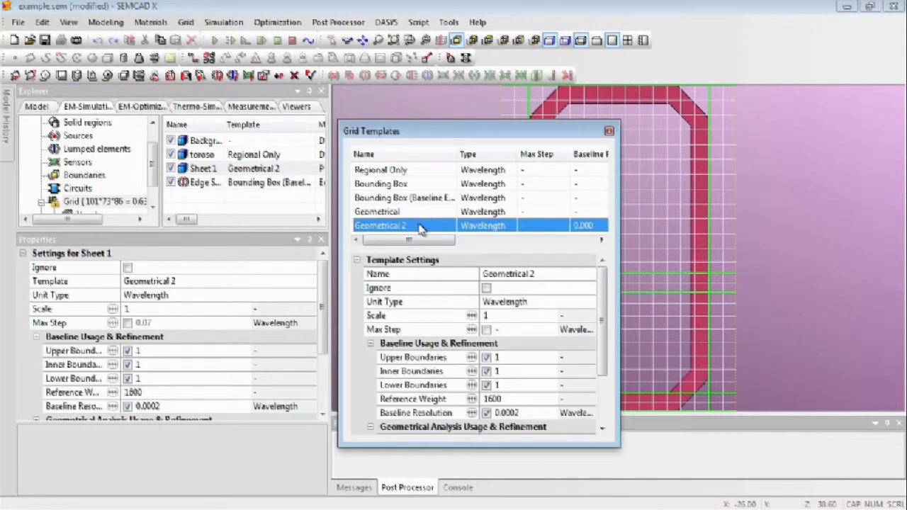
pyautogui.moveTo(608, 337)
pyautogui.mouseDown()
pyautogui.moveTo(604, 356)
pyautogui.moveTo(607, 333)
pyautogui.mouseUp()
pyautogui.click(471, 316)
pyautogui.write('.2')
pyautogui.click(572, 303)
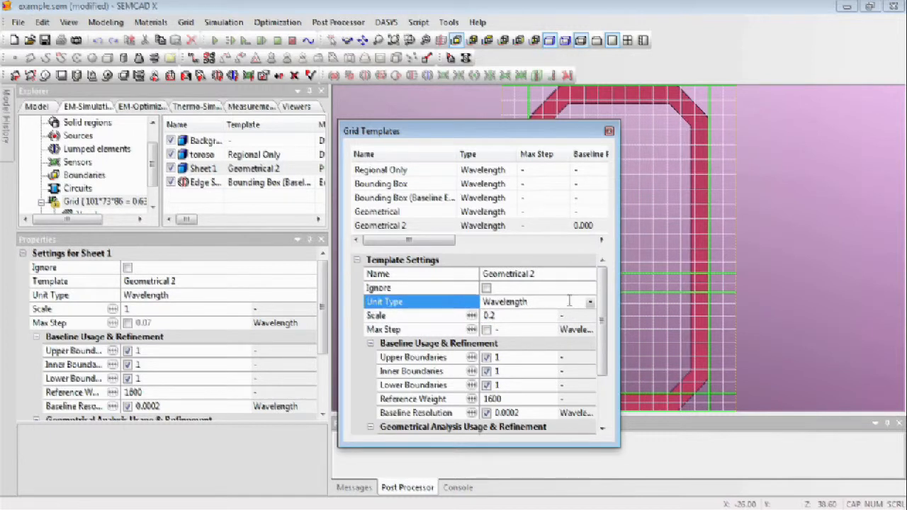
pyautogui.click(589, 305)
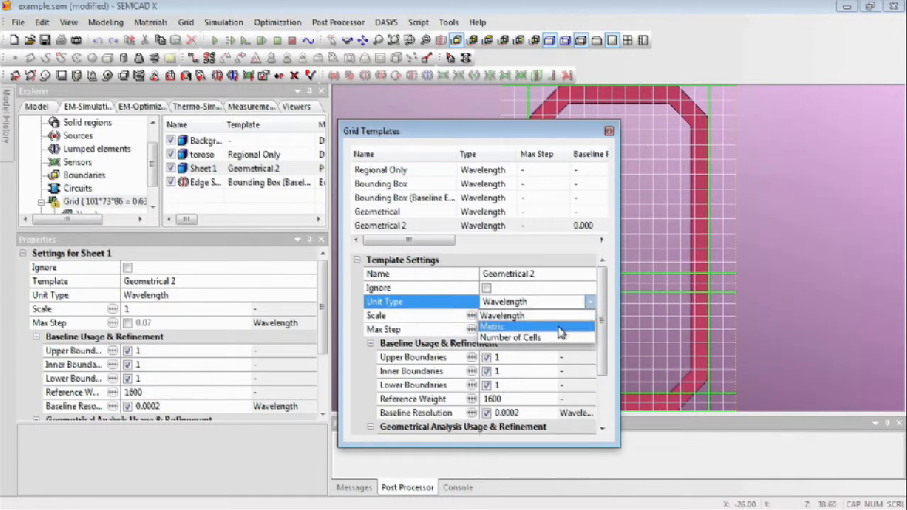
pyautogui.click(571, 316)
# Rename the Geometrical 2 template to "custom".
pyautogui.click(565, 276)
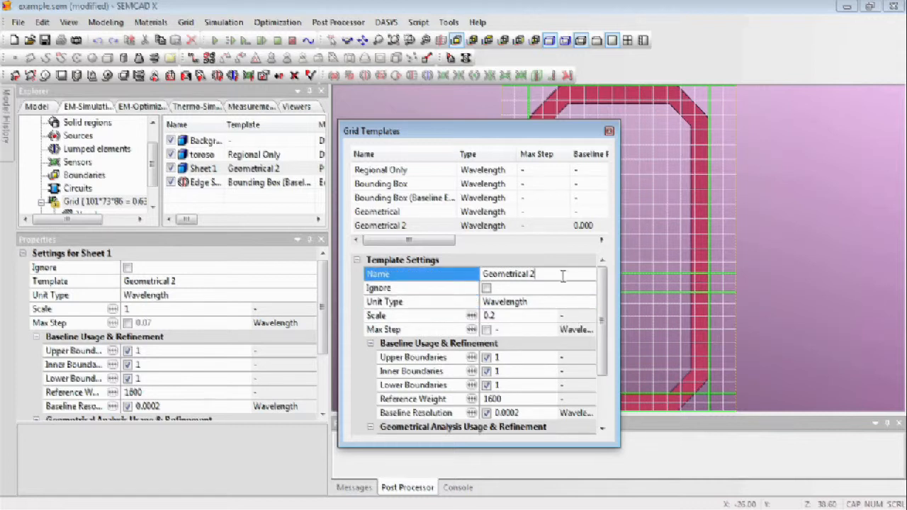
pyautogui.click(566, 276)
pyautogui.write('custom')
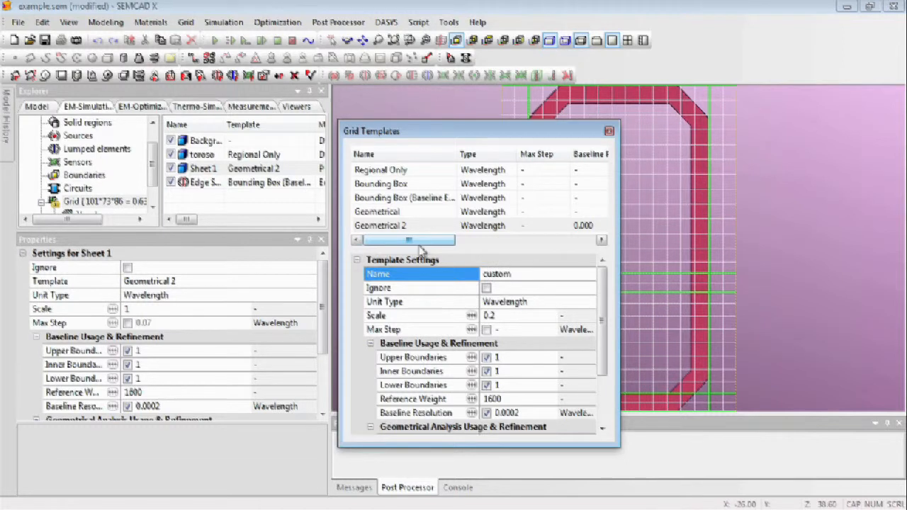
pyautogui.click(560, 305)
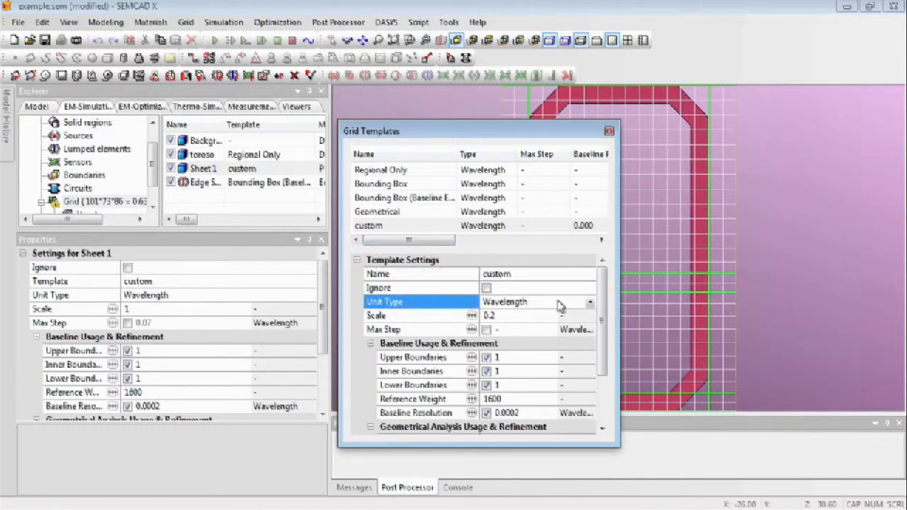
# Bring up the available actions for the custom template.
pyautogui.rightClick(408, 228)
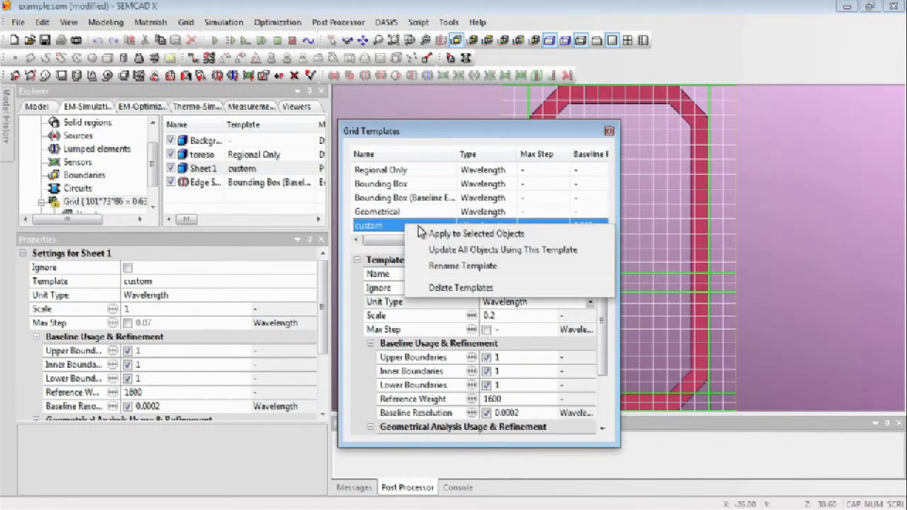
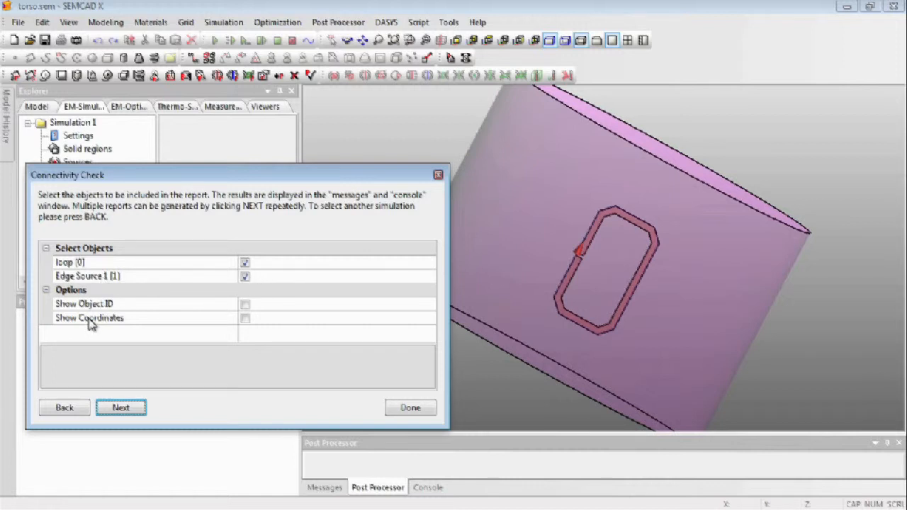
# Include coordinates in the connectivity check report, and stop the running Time Machine backup.
pyautogui.click(245, 319)
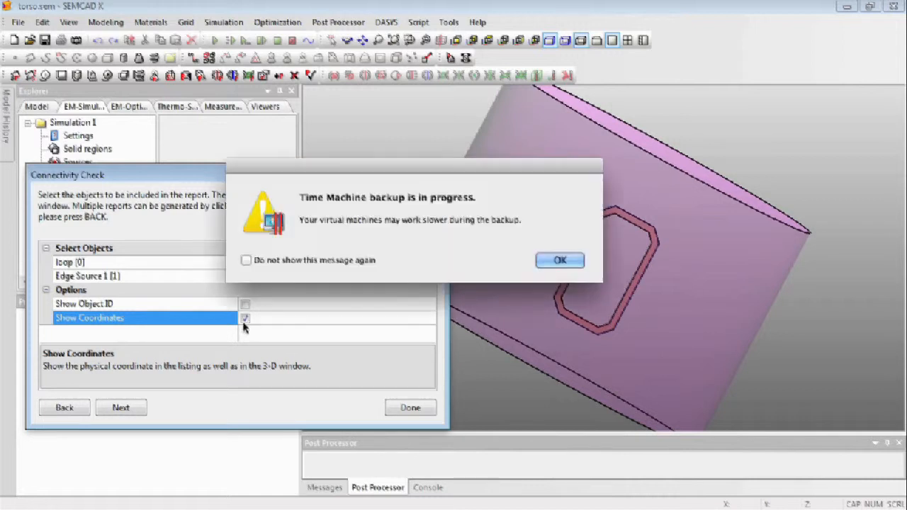
pyautogui.click(568, 261)
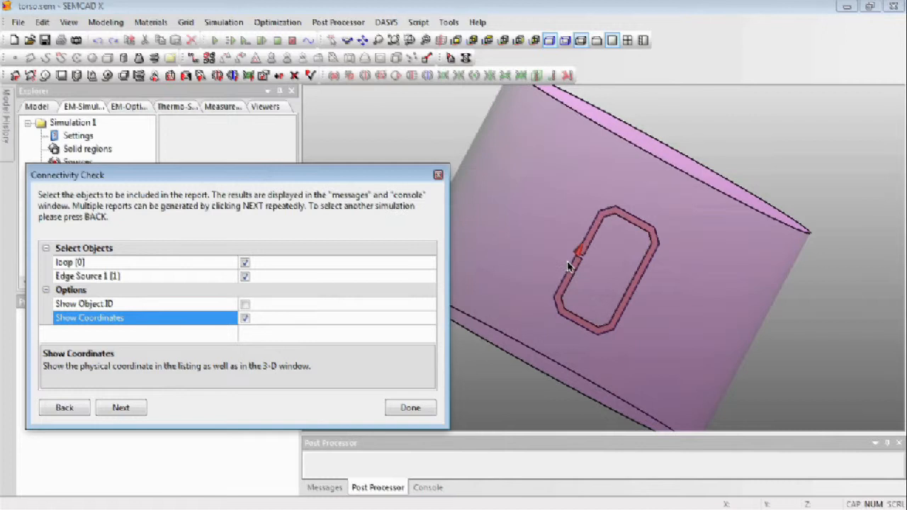
pyautogui.click(553, 1)
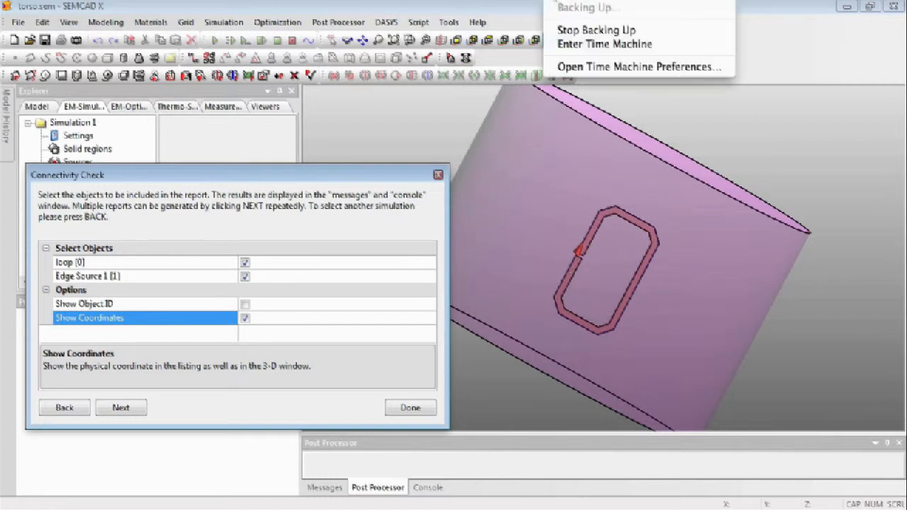
pyautogui.click(589, 31)
# Generate the connectivity report for the loop and Edge Source 1, close the check, and show the report in an enlarged console.
pyautogui.click(122, 409)
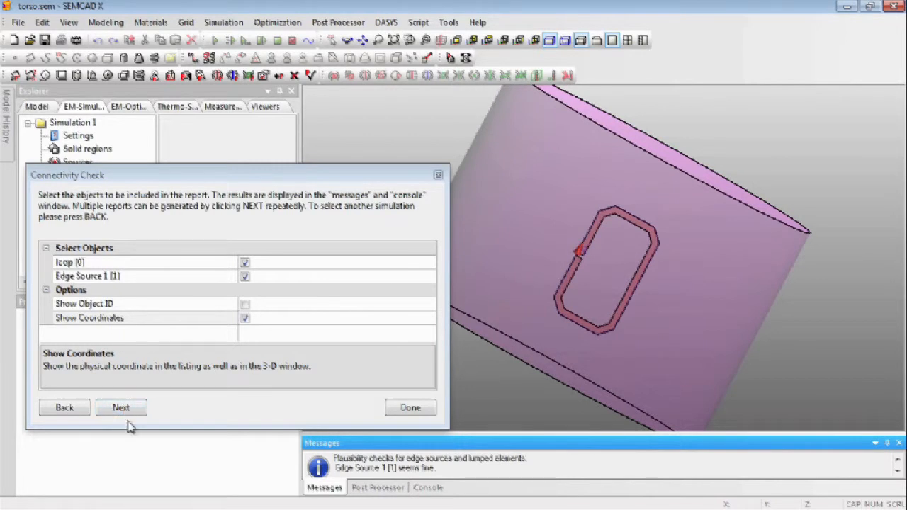
pyautogui.click(425, 410)
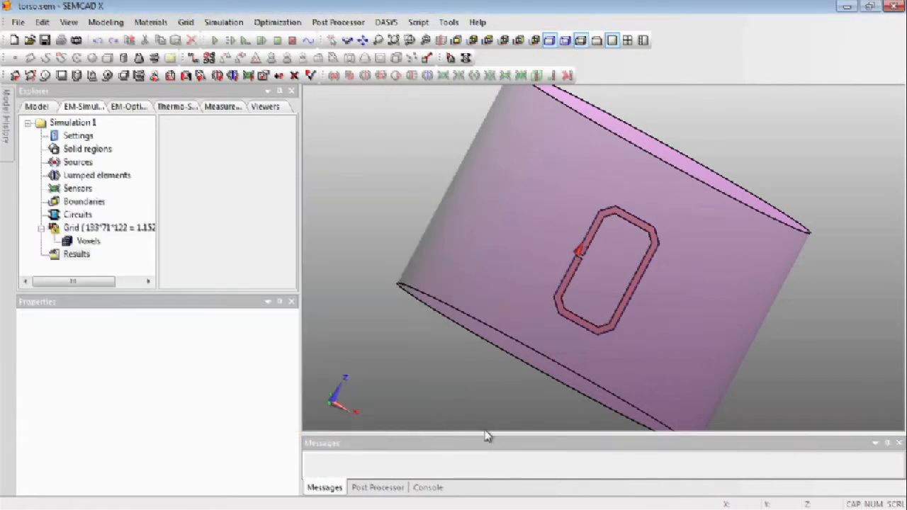
pyautogui.moveTo(430, 432); pyautogui.dragTo(440, 392)
pyautogui.click(429, 487)
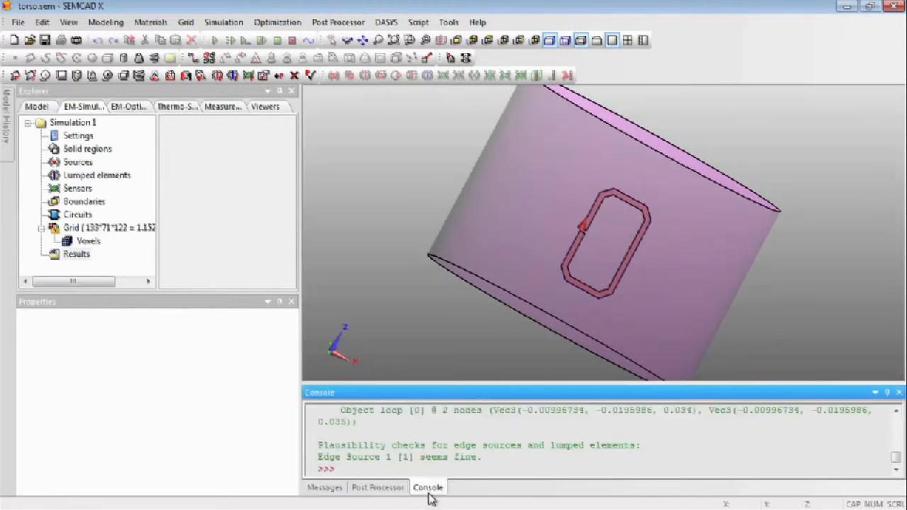
pyautogui.moveTo(530, 383); pyautogui.dragTo(521, 277)
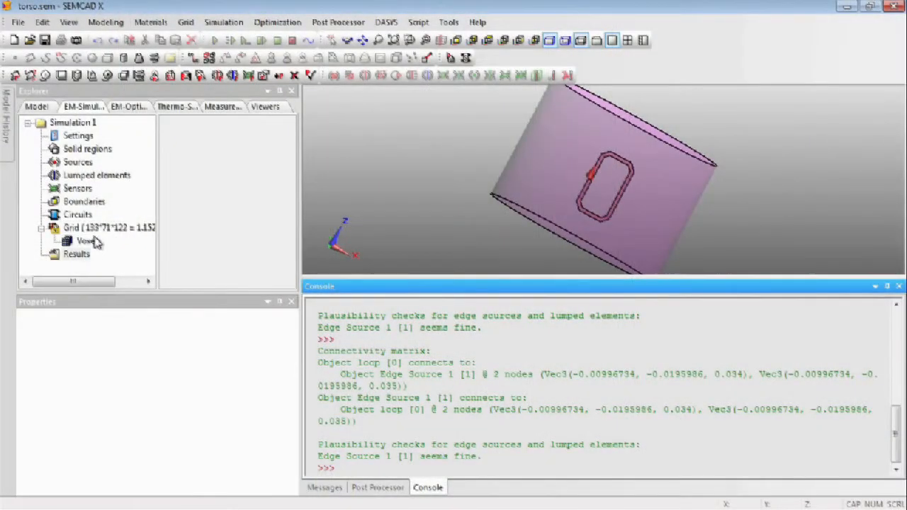
# Display Simulation 1's voxels and inspect the voxeled loop closely around the edge source gap.
pyautogui.rightClick(90, 242)
pyautogui.click(150, 262)
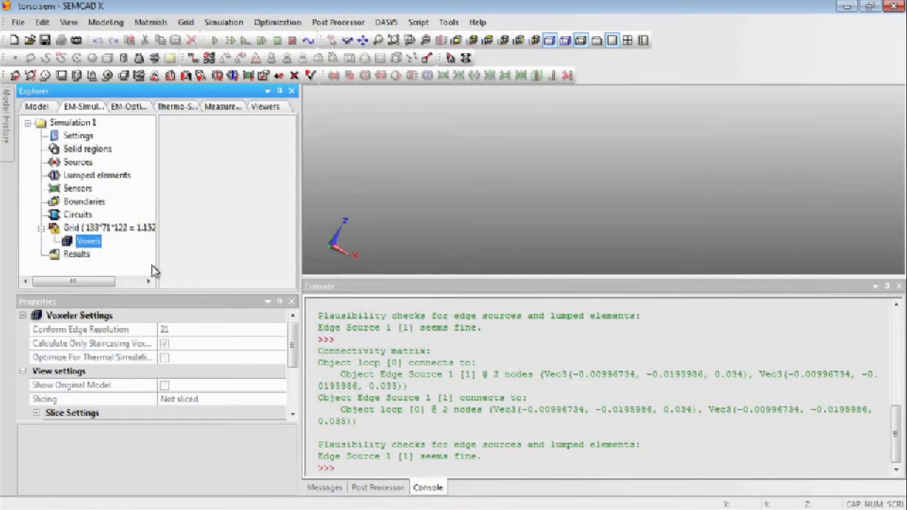
pyautogui.click(347, 40)
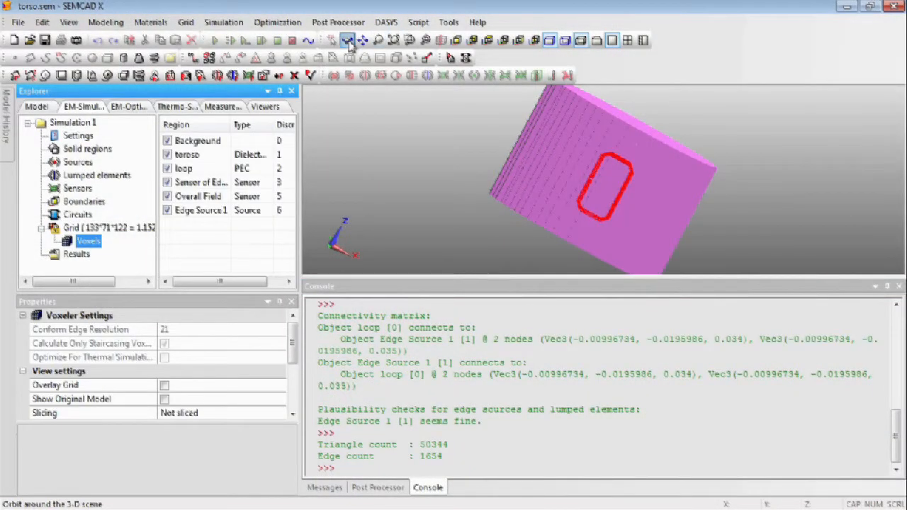
pyautogui.moveTo(575, 167); pyautogui.dragTo(594, 197)
pyautogui.click(410, 40)
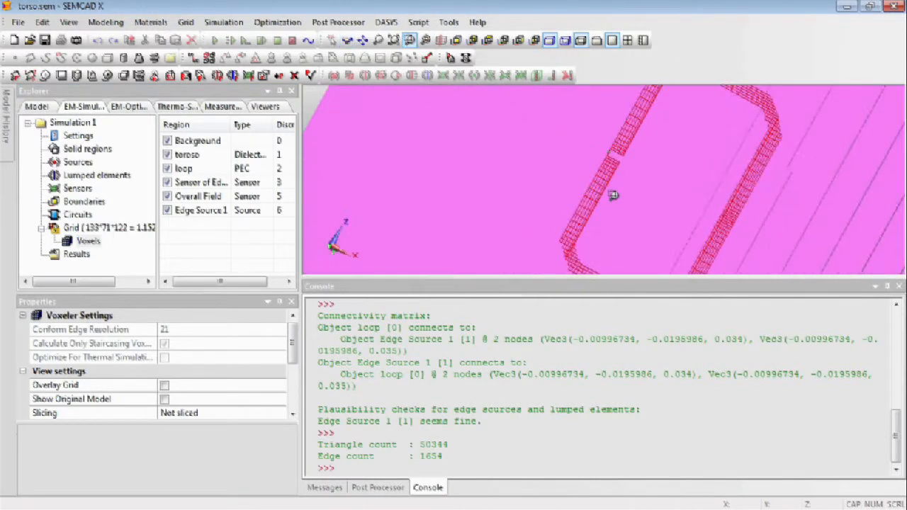
pyautogui.moveTo(562, 130); pyautogui.dragTo(661, 192)
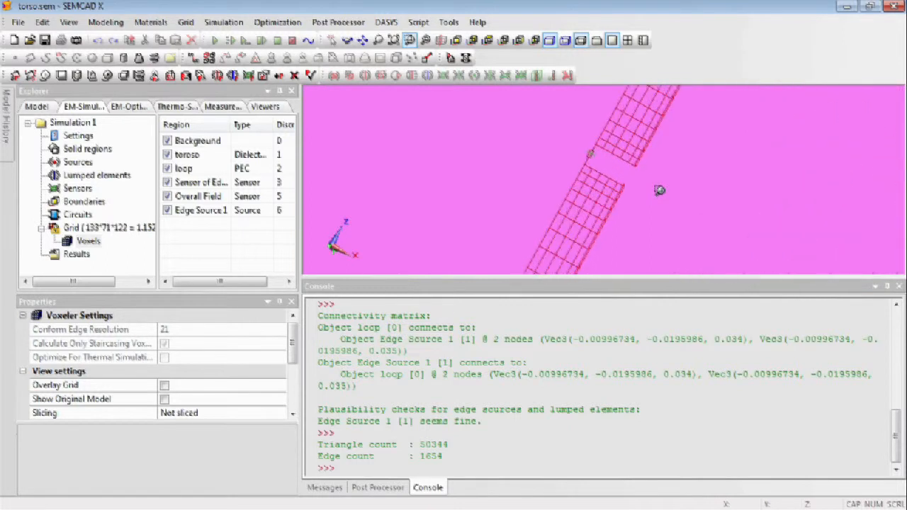
pyautogui.moveTo(559, 127); pyautogui.dragTo(630, 192)
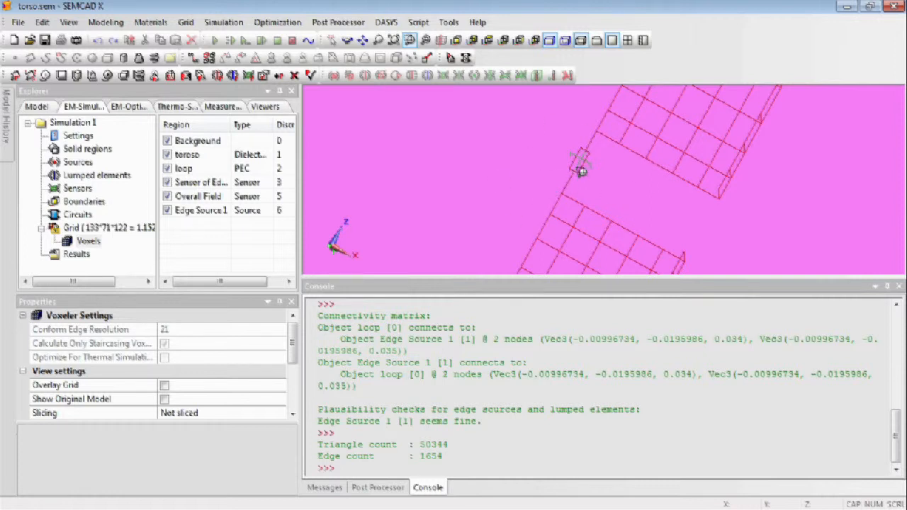
pyautogui.scroll(-5, 500, 185)
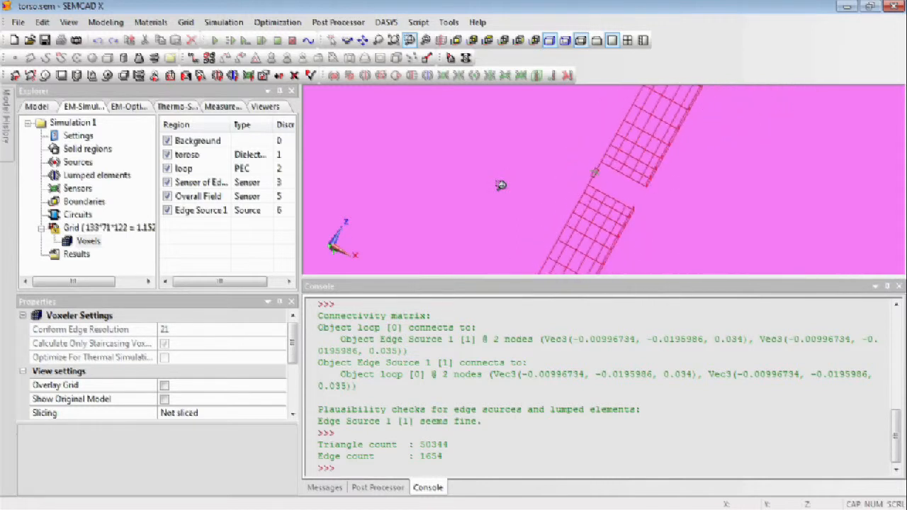
pyautogui.scroll(-2, 500, 185)
pyautogui.scroll(-2, 502, 184)
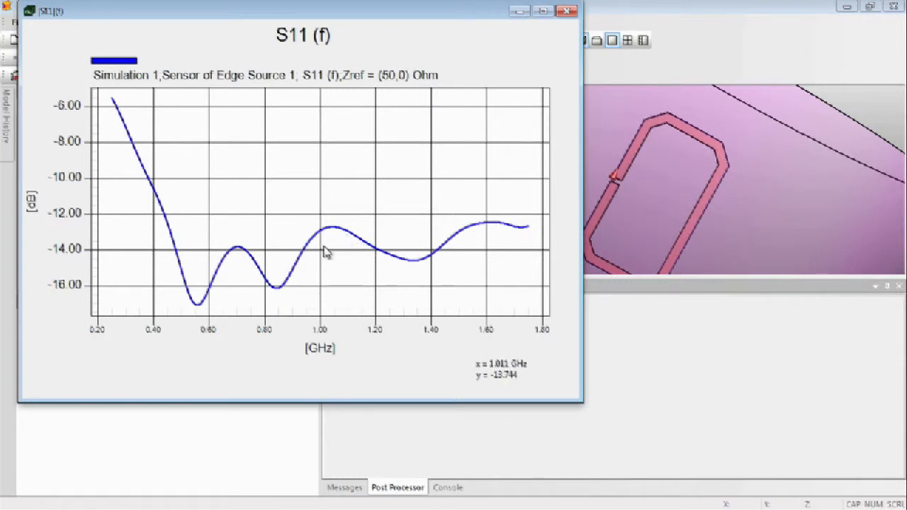
# Show the markers panel for the S11 plot, maximize the chart, and enable the Simulation 1 curve for markers.
pyautogui.rightClick(298, 205)
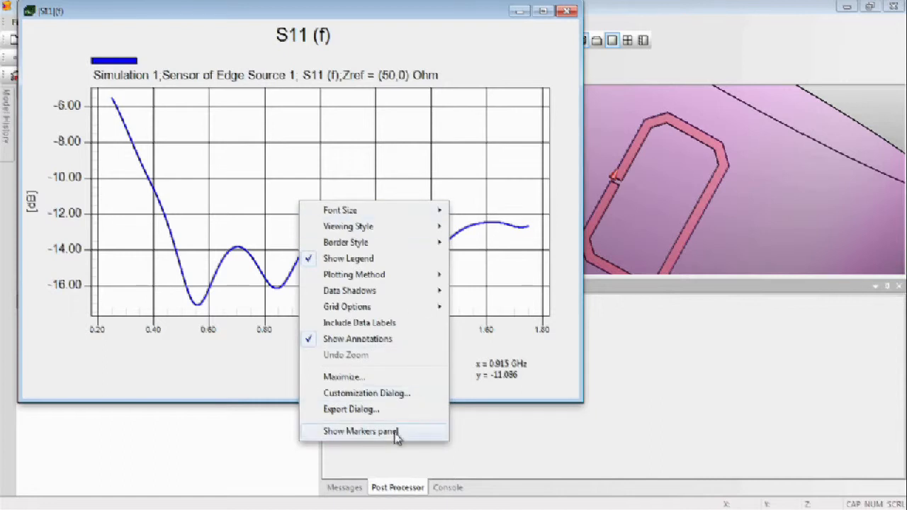
pyautogui.click(362, 431)
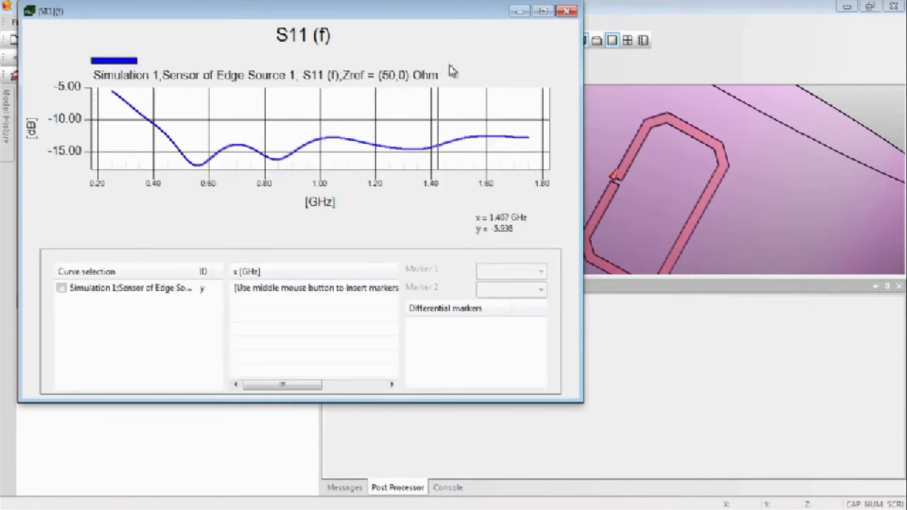
pyautogui.click(543, 10)
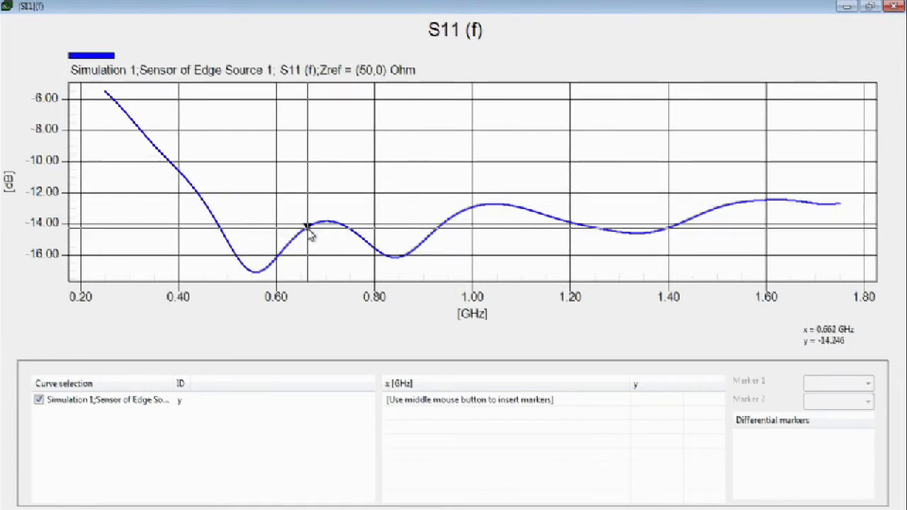
# Add two markers on the S11 curve, at about 0.787 GHz and about 1.271 GHz.
pyautogui.rightClick(370, 247)
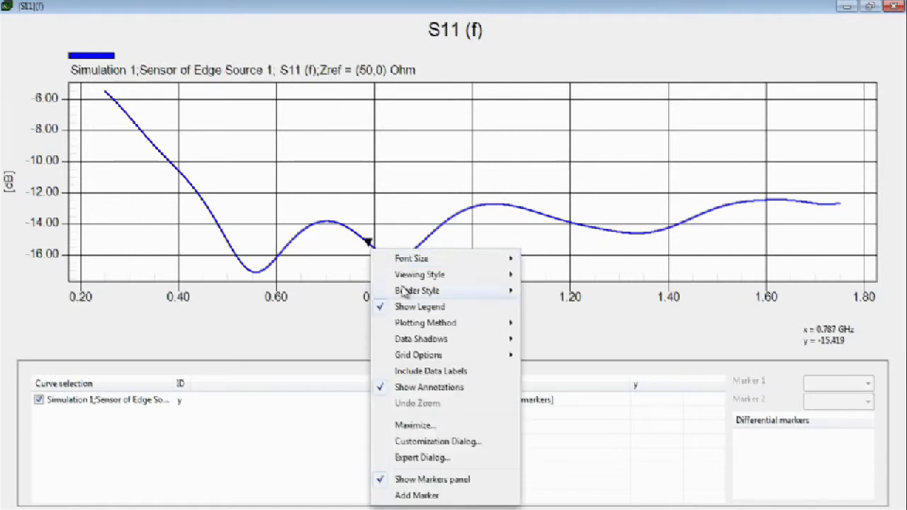
pyautogui.click(450, 497)
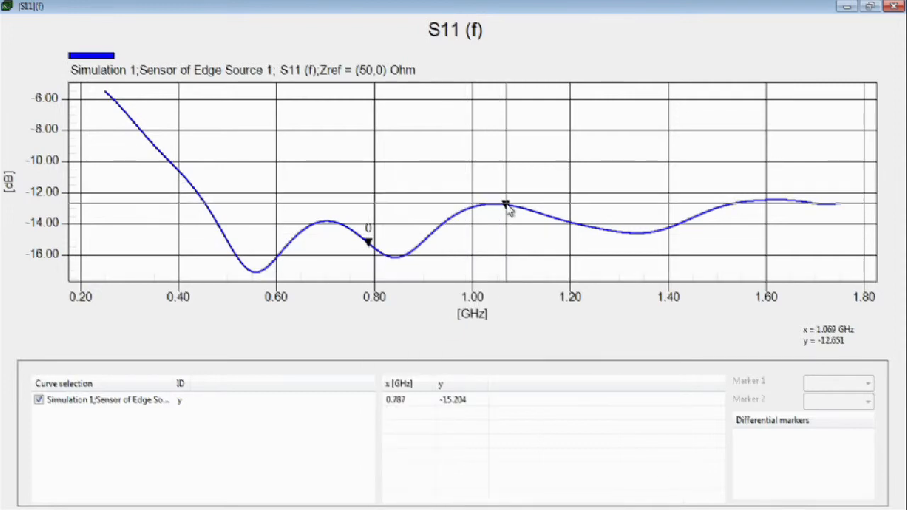
pyautogui.rightClick(606, 232)
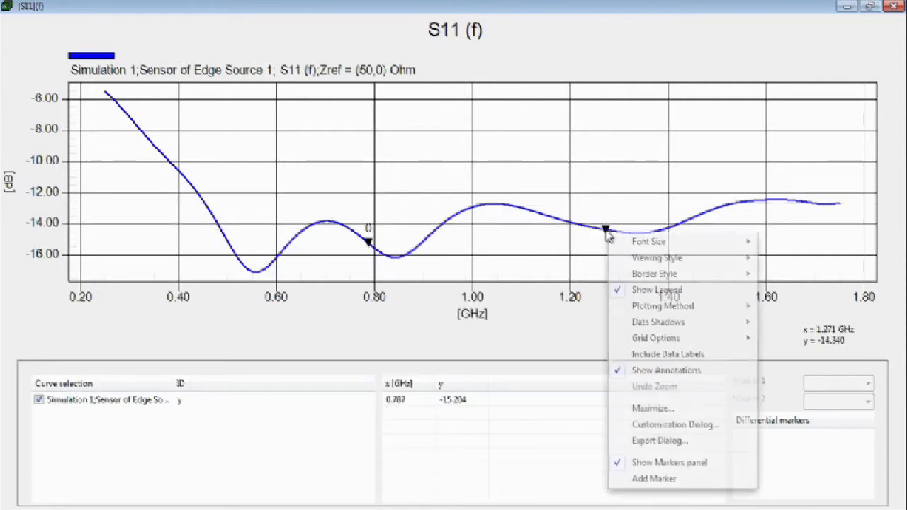
pyautogui.click(689, 480)
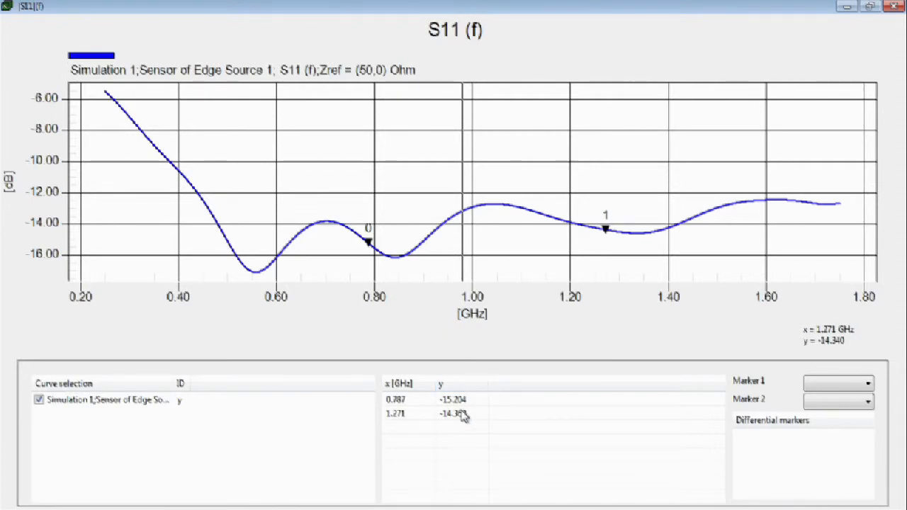
# Set the differential comparison to Marker 1 against Marker 0, and minimize the S11 chart.
pyautogui.click(859, 385)
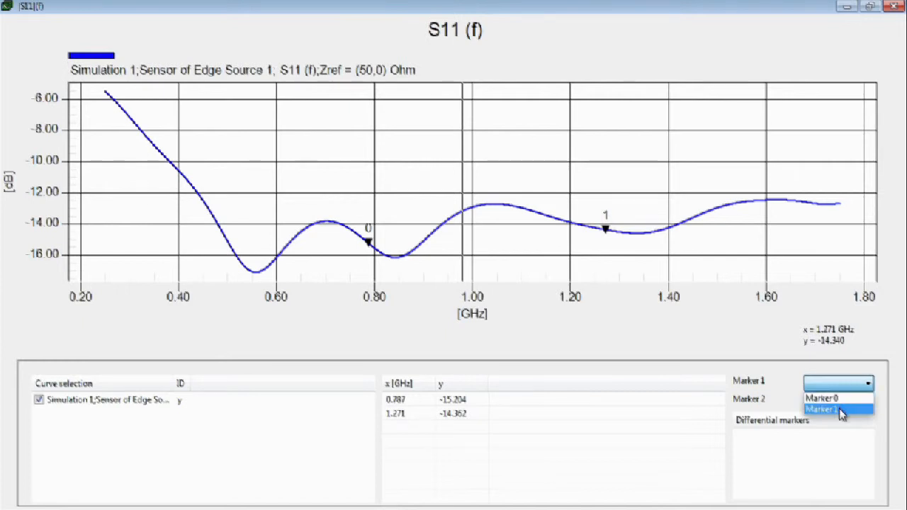
pyautogui.click(842, 410)
pyautogui.click(851, 402)
pyautogui.click(835, 417)
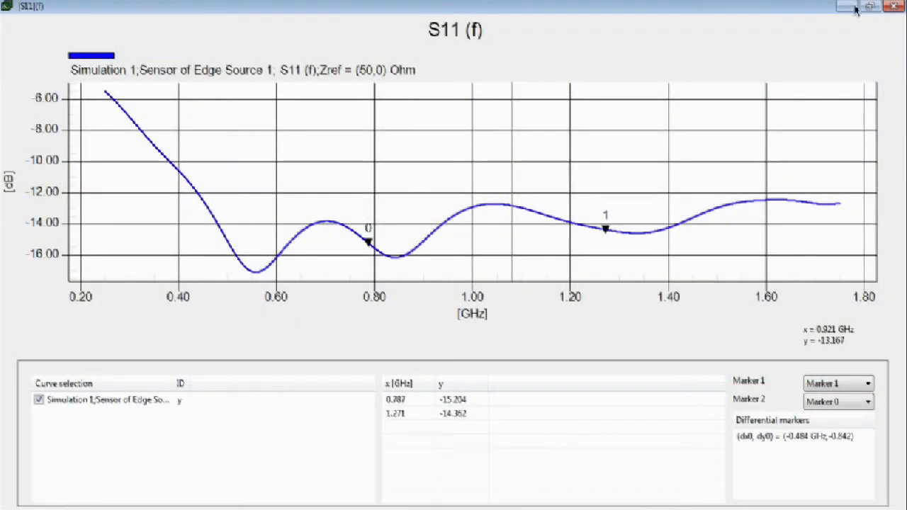
pyautogui.click(847, 7)
# Send the Overall Field sensor's H(x,y,z,f0) quantity to the viewers, widening the explorer to read the quantity names.
pyautogui.click(103, 110)
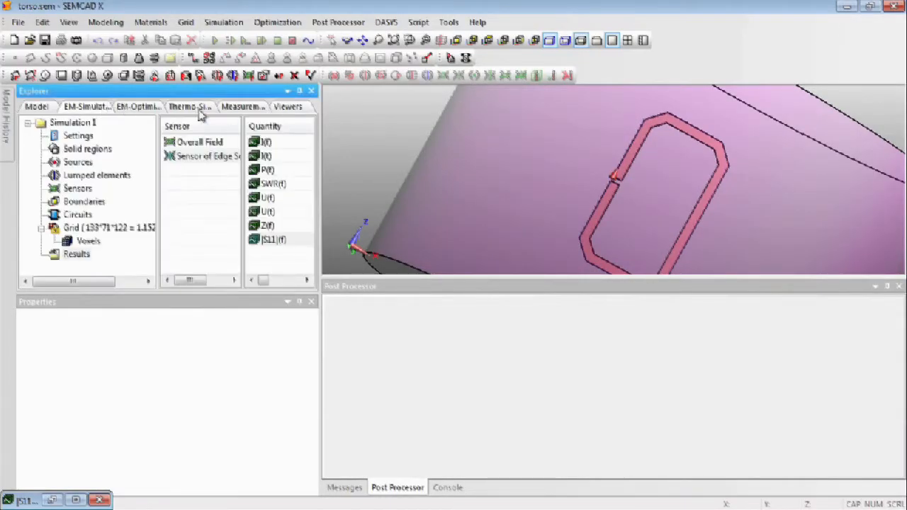
pyautogui.click(218, 143)
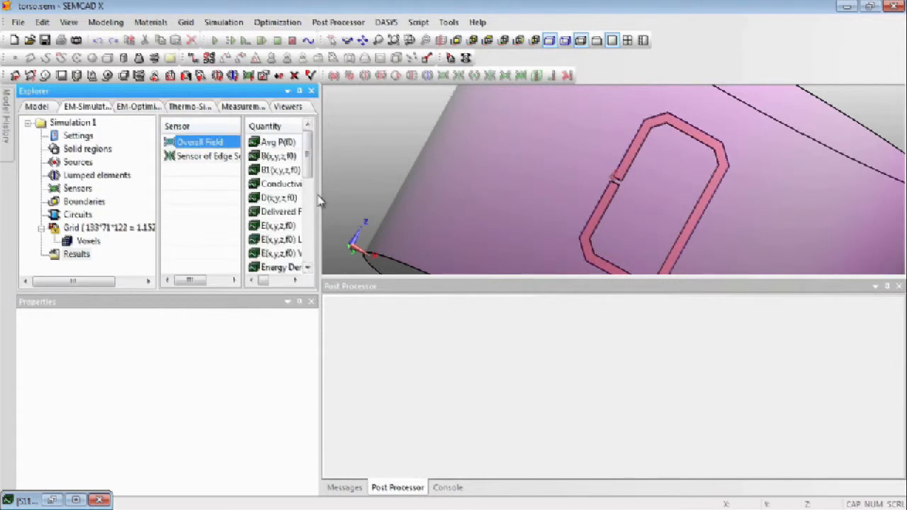
pyautogui.moveTo(320, 196); pyautogui.dragTo(383, 196)
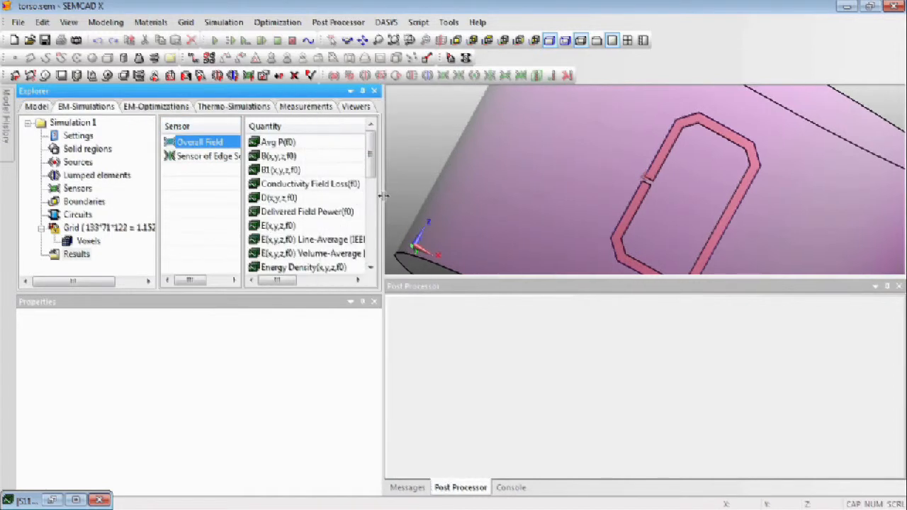
pyautogui.moveTo(373, 163); pyautogui.dragTo(373, 177)
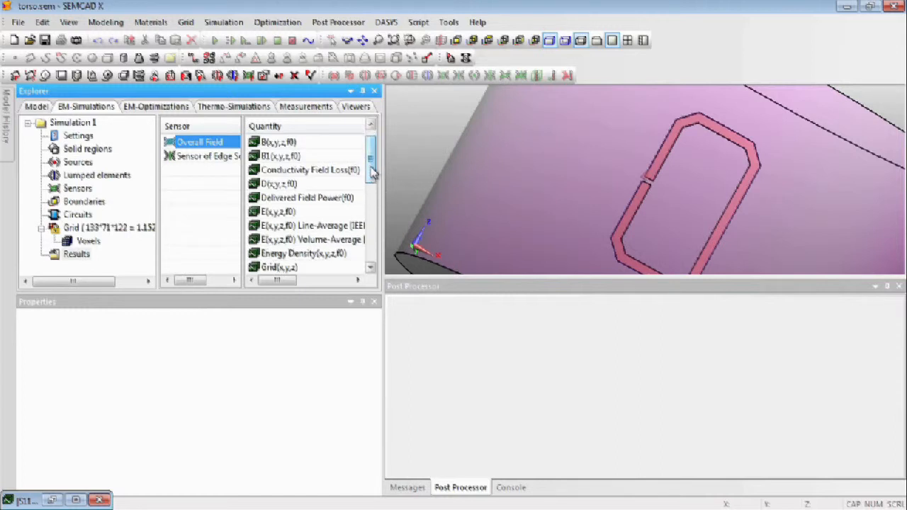
pyautogui.moveTo(377, 171); pyautogui.dragTo(373, 186)
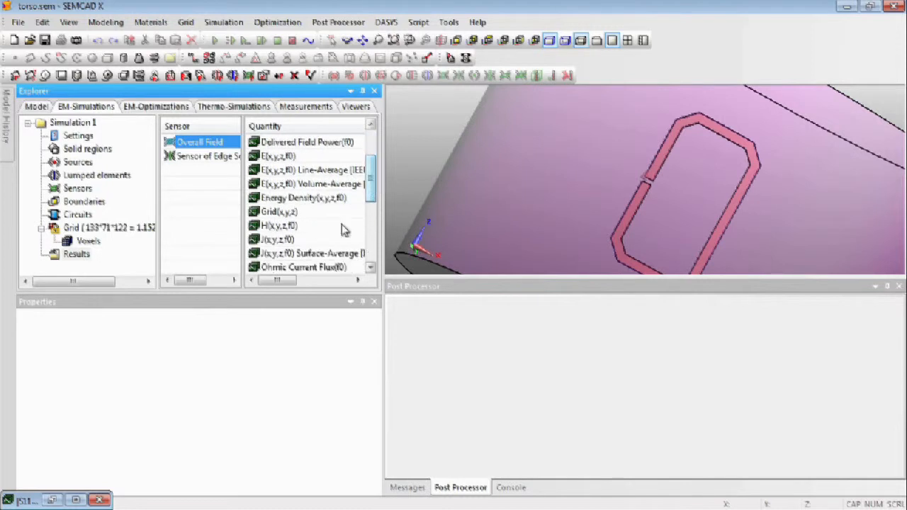
pyautogui.click(307, 227)
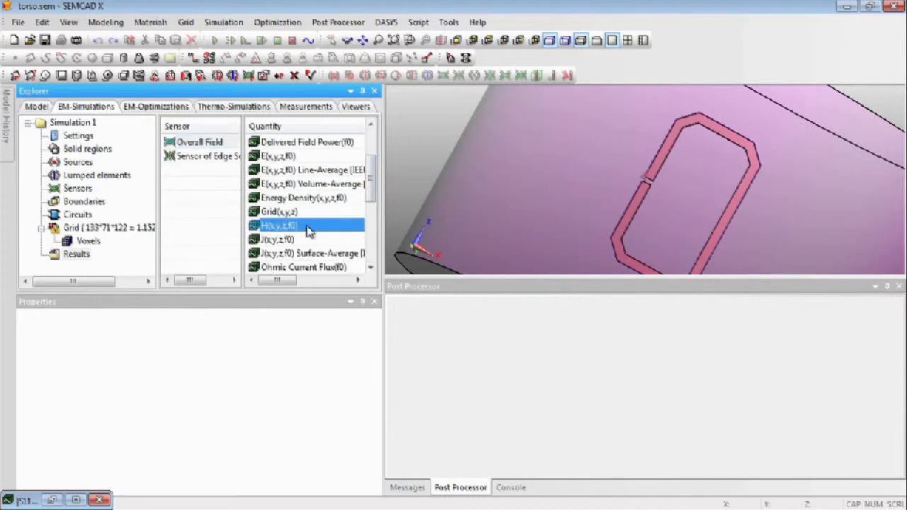
pyautogui.rightClick(289, 228)
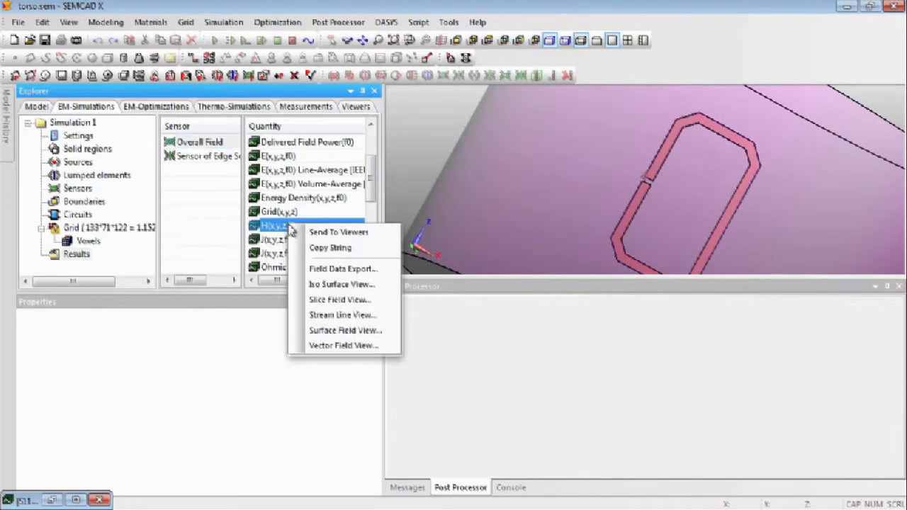
pyautogui.click(383, 239)
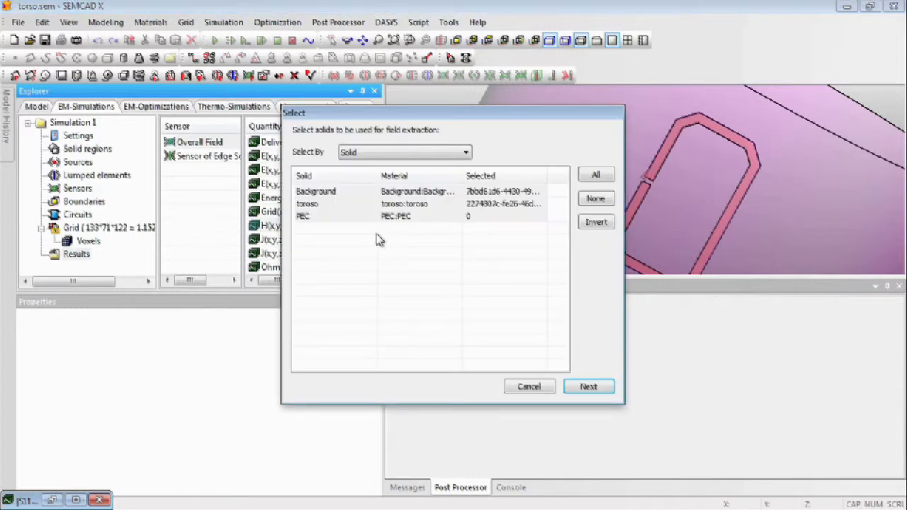
# Keep the default solids and extract the H field at 320 MHz, normalized to 1 W input power.
pyautogui.click(599, 389)
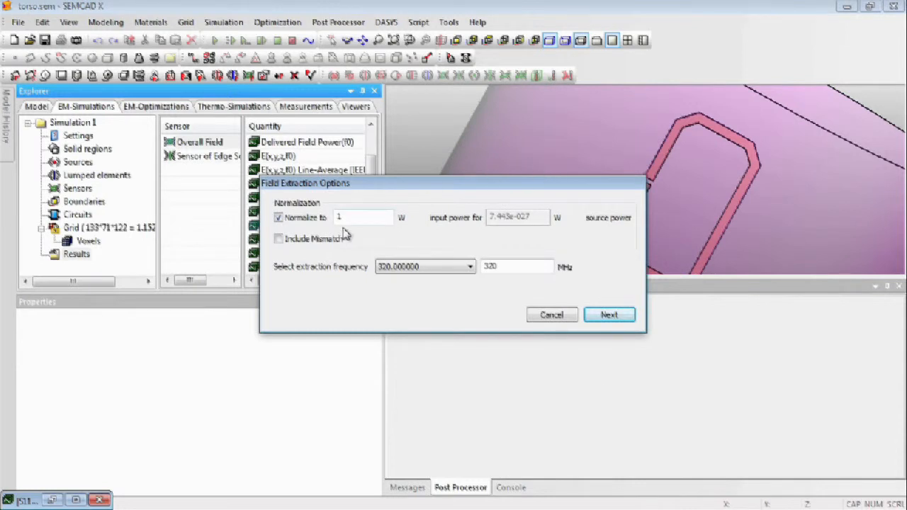
pyautogui.click(431, 268)
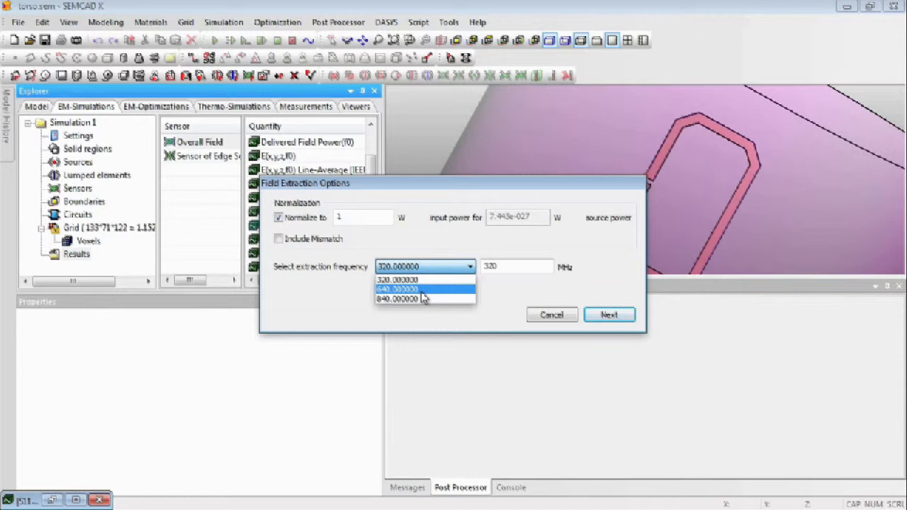
pyautogui.click(420, 280)
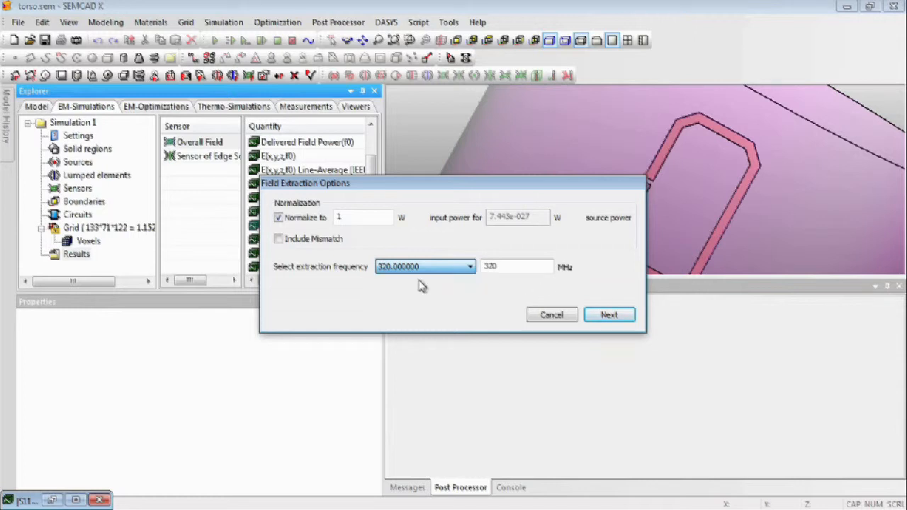
pyautogui.click(617, 321)
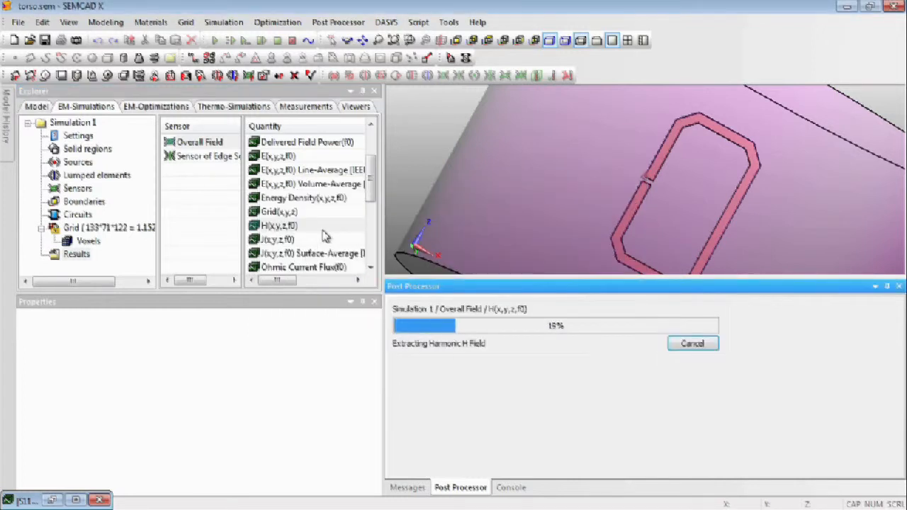
# Extract the Overall Field sensor's H(x,y,z,f0) again at 840 MHz, keeping the default solids and normalization to 1 W input power.
pyautogui.click(324, 226)
pyautogui.rightClick(324, 231)
pyautogui.click(377, 243)
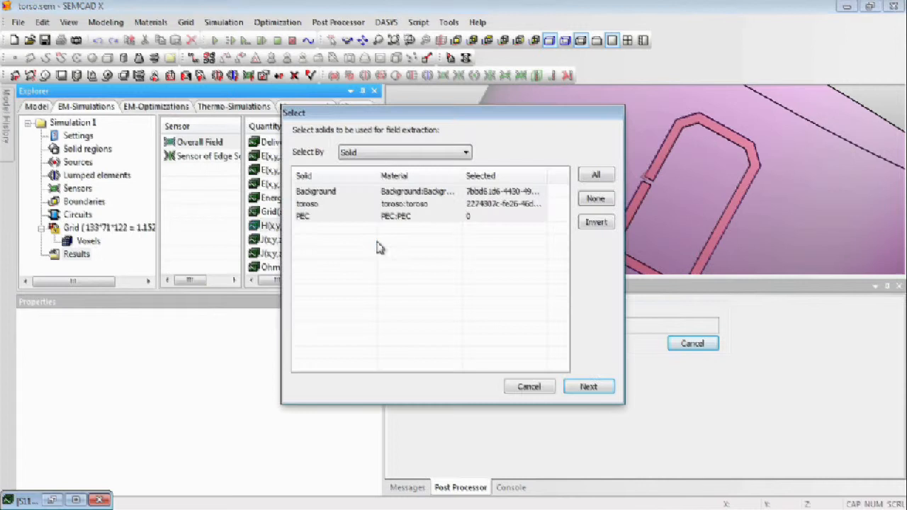
pyautogui.click(594, 387)
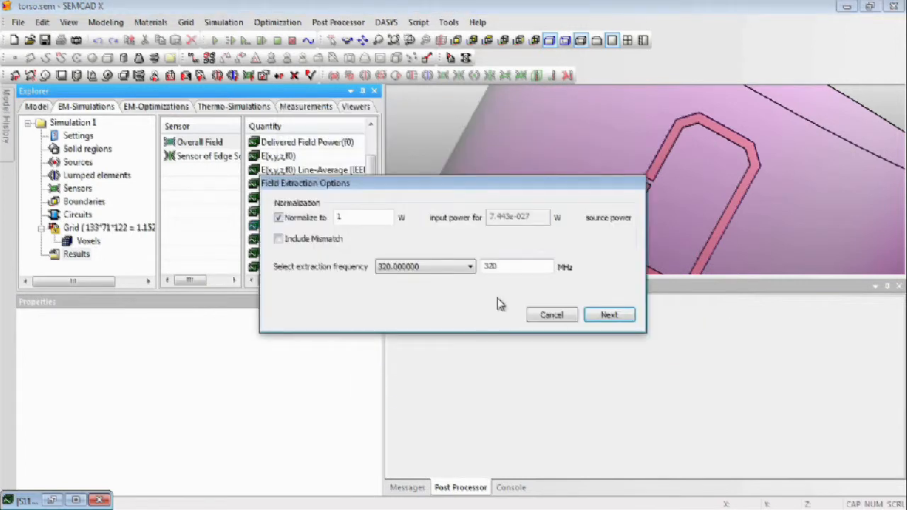
pyautogui.click(422, 266)
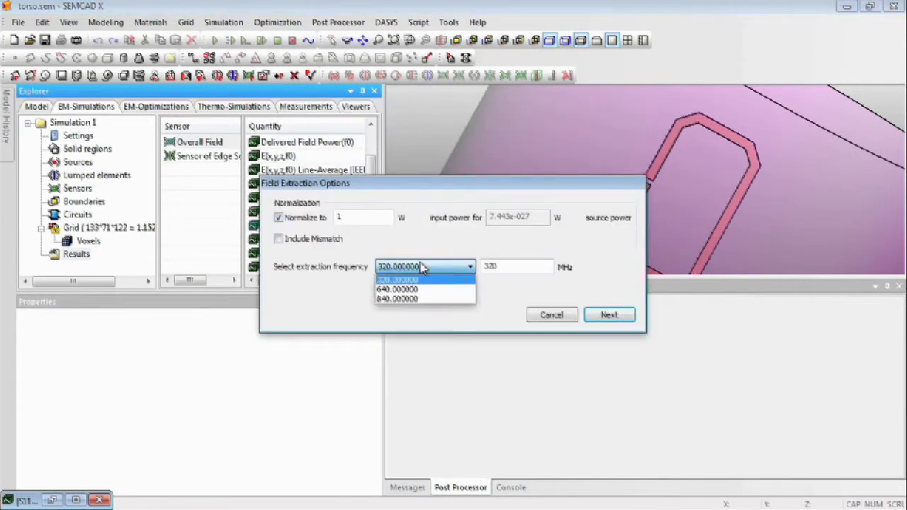
pyautogui.click(403, 300)
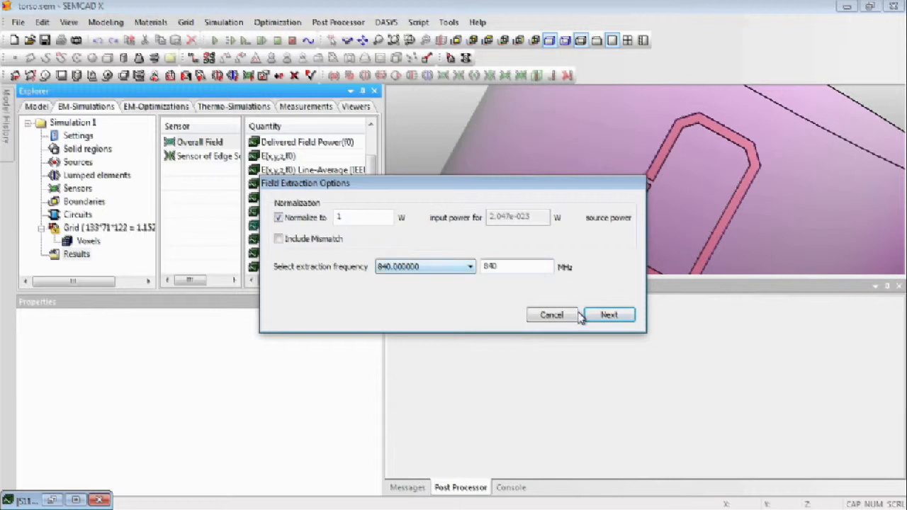
pyautogui.click(625, 323)
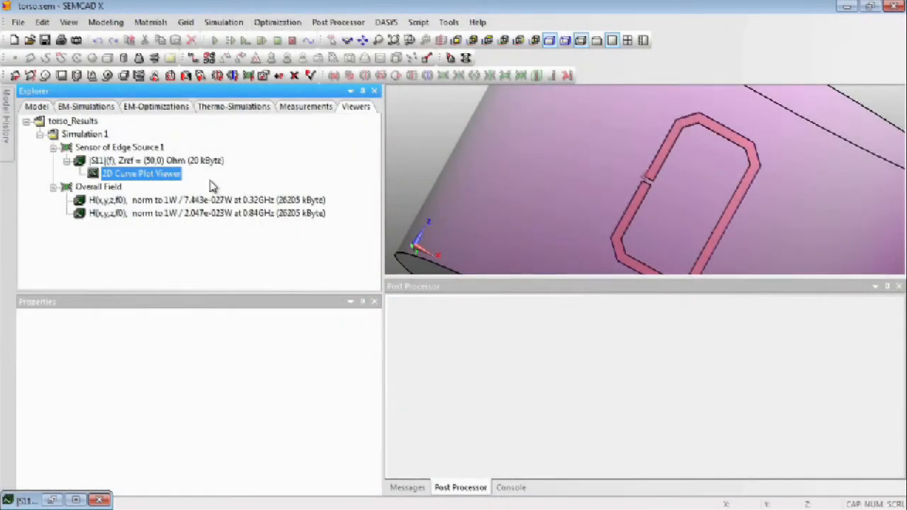
# Create a slice field view of the 0.32 GHz H field and display the RMS modulus of the vector.
pyautogui.click(167, 201)
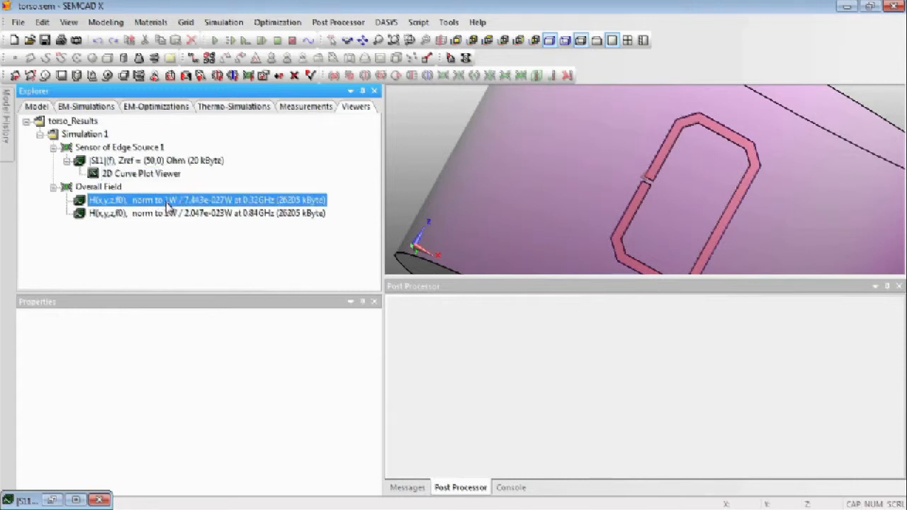
pyautogui.rightClick(166, 205)
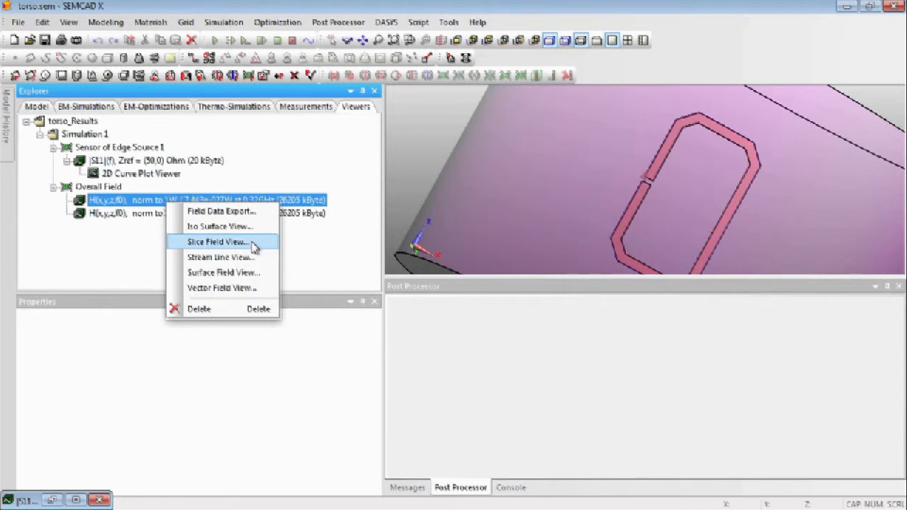
pyautogui.click(253, 243)
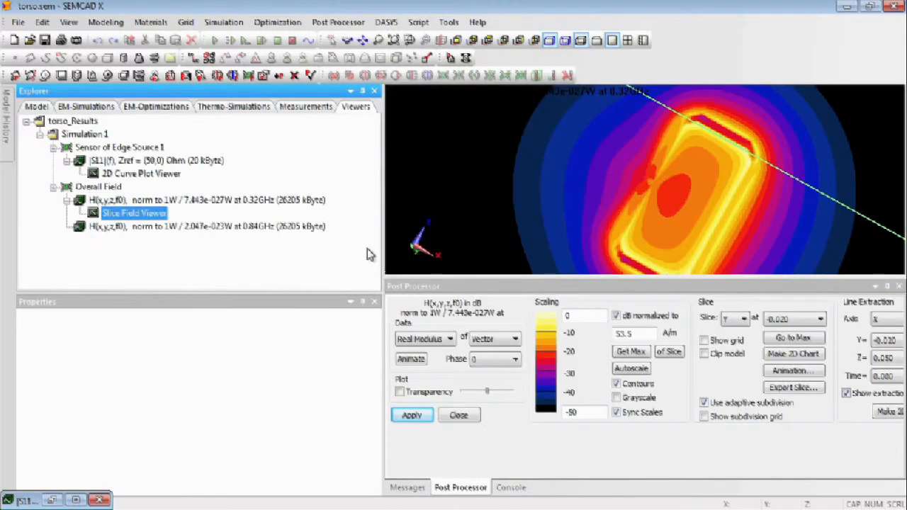
pyautogui.click(449, 339)
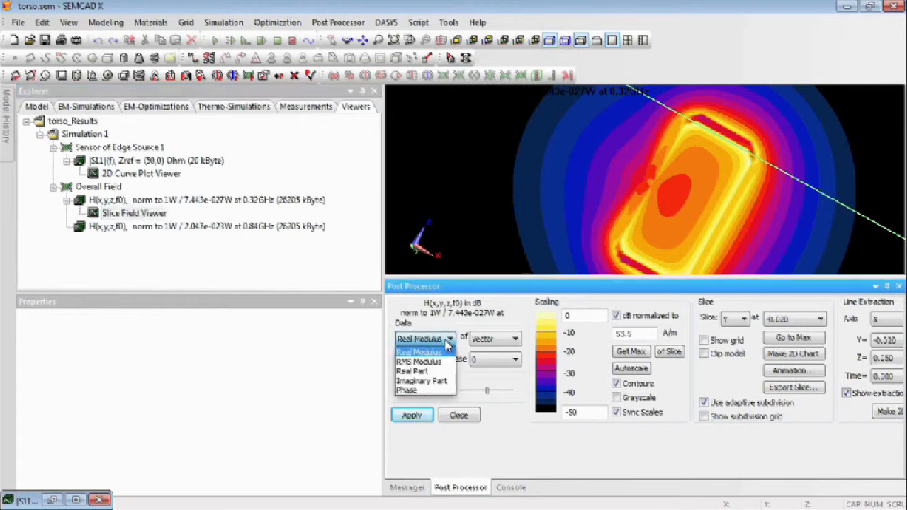
pyautogui.click(420, 361)
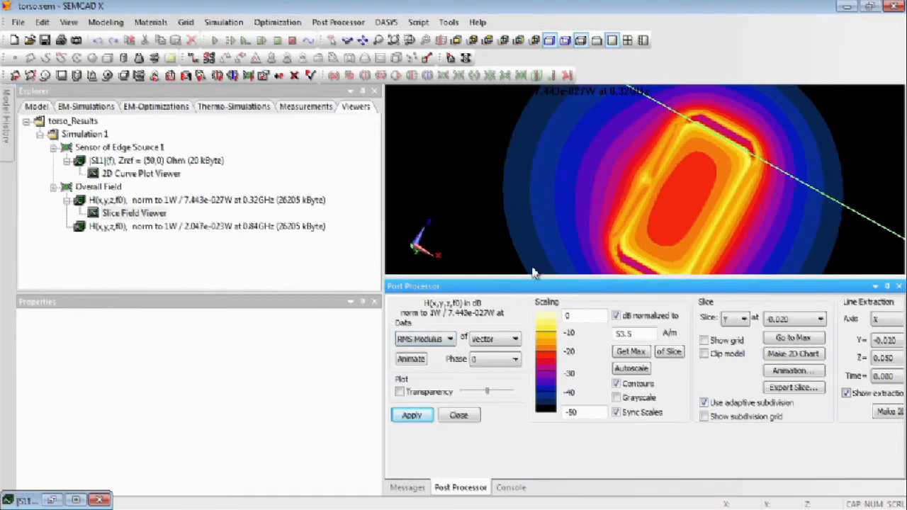
# Move the Y slice to -0.019 and normalize the dB scale to the maximum of that slice.
pyautogui.click(799, 321)
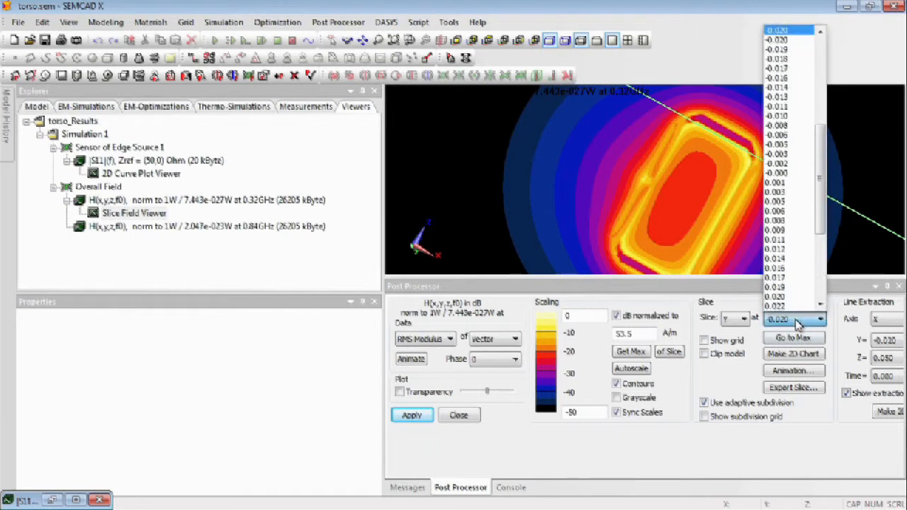
pyautogui.click(798, 323)
pyautogui.scroll(-1, 798, 324)
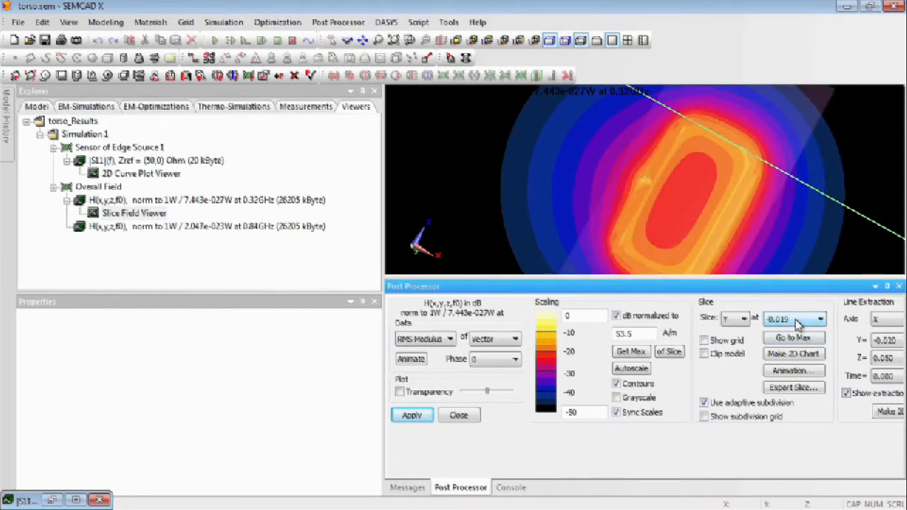
pyautogui.click(669, 354)
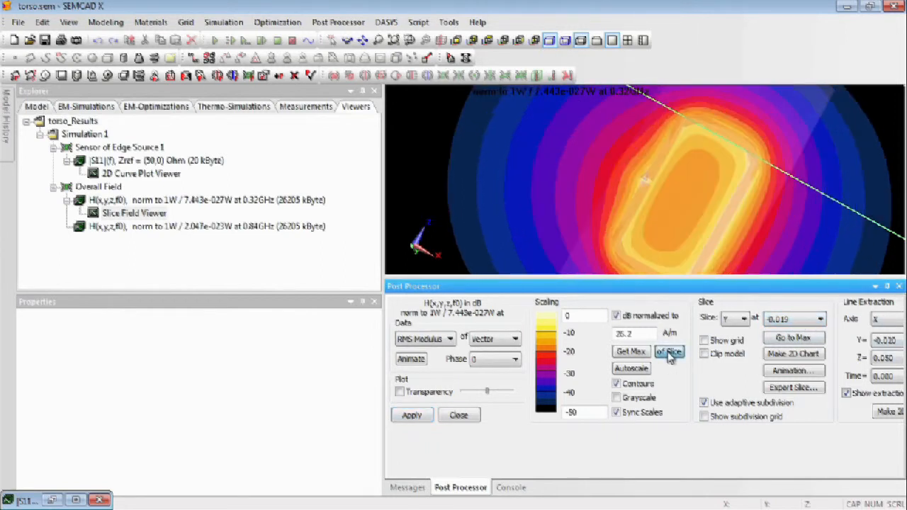
# Step the Y slice further into the torso, to -0.017.
pyautogui.click(795, 321)
pyautogui.click(794, 321)
pyautogui.scroll(-2, 794, 321)
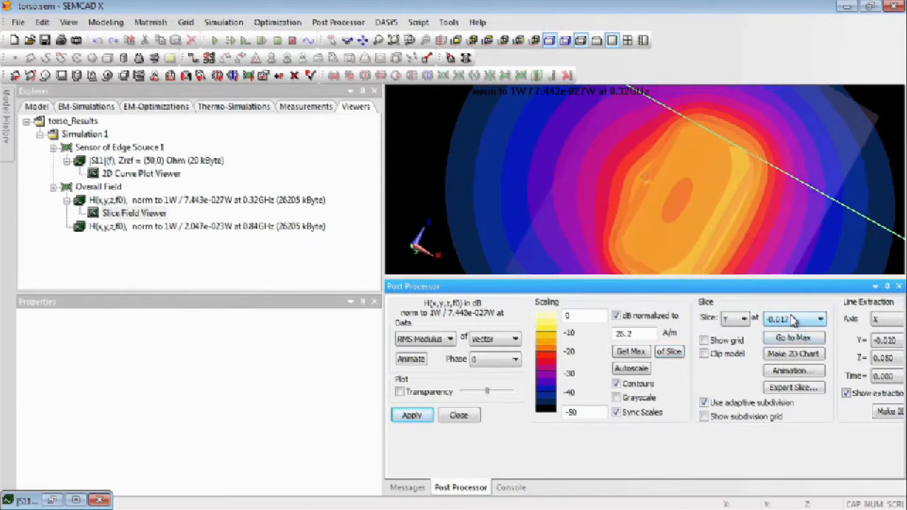